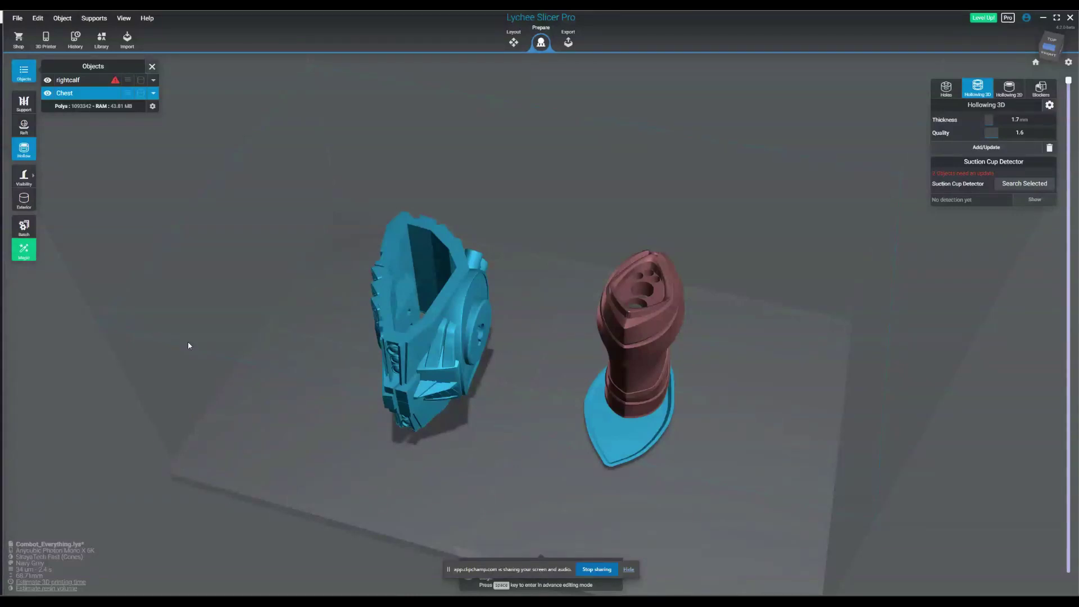
Select the rightcalf model and check its object repair status in Layout mode
{"action": "left_click", "coordinate": [660, 341]}
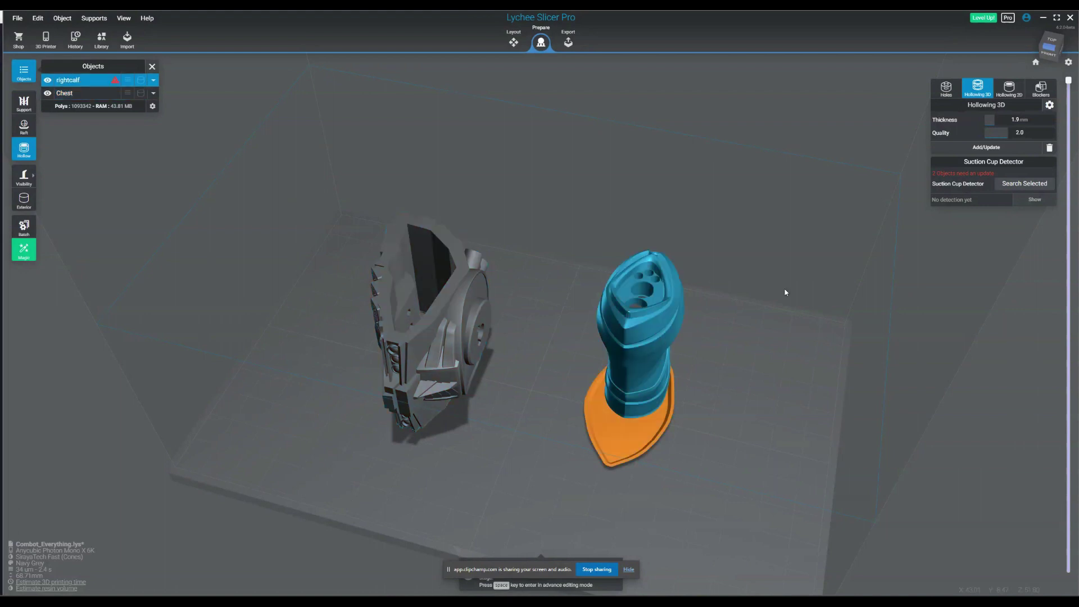
{"action": "left_click", "coordinate": [514, 42]}
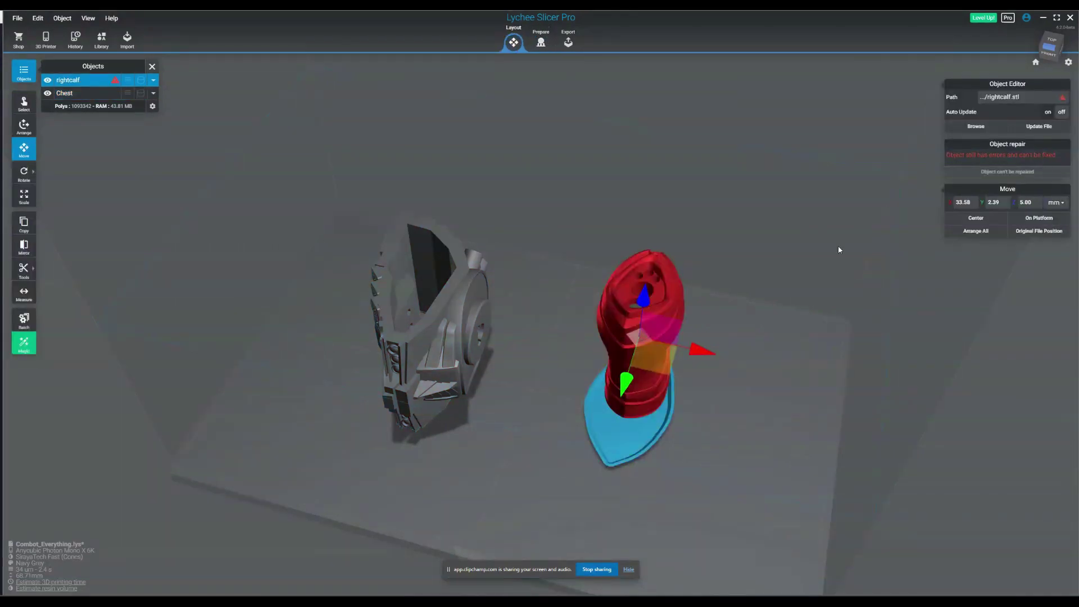
{"action": "scroll", "coordinate": [673, 313], "scroll_direction": "up", "scroll_amount": 1}
{"action": "right_click_drag", "start_coordinate": [846, 285], "coordinate": [829, 266]}
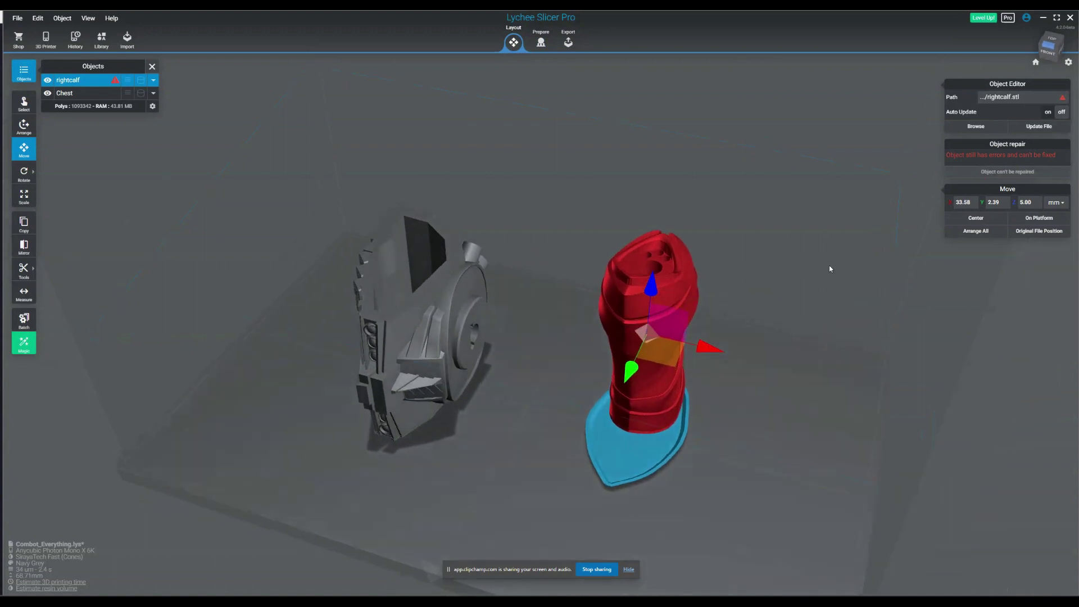
Examine the hollowed interior of the Chest model in Prepare mode by moving the layer cut through its height
{"action": "left_click", "coordinate": [472, 264]}
{"action": "middle_click_drag", "start_coordinate": [554, 242], "coordinate": [640, 231]}
{"action": "left_click", "coordinate": [542, 46]}
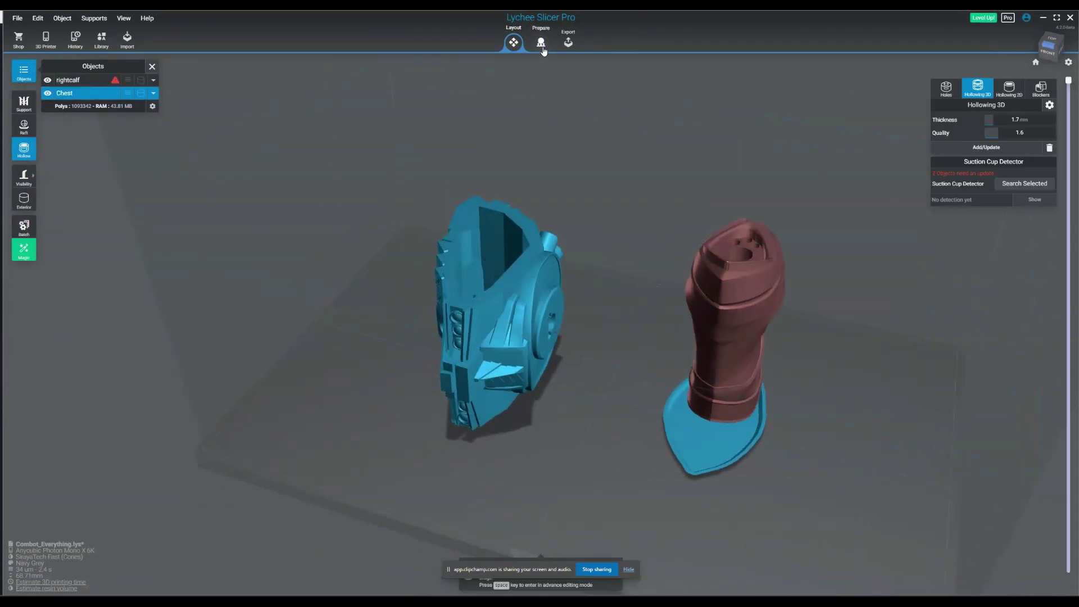
{"action": "left_click_drag", "start_coordinate": [1068, 82], "coordinate": [1068, 547]}
{"action": "scroll", "coordinate": [620, 421], "scroll_direction": "up", "scroll_amount": 2}
{"action": "right_click_drag", "start_coordinate": [621, 420], "coordinate": [479, 442]}
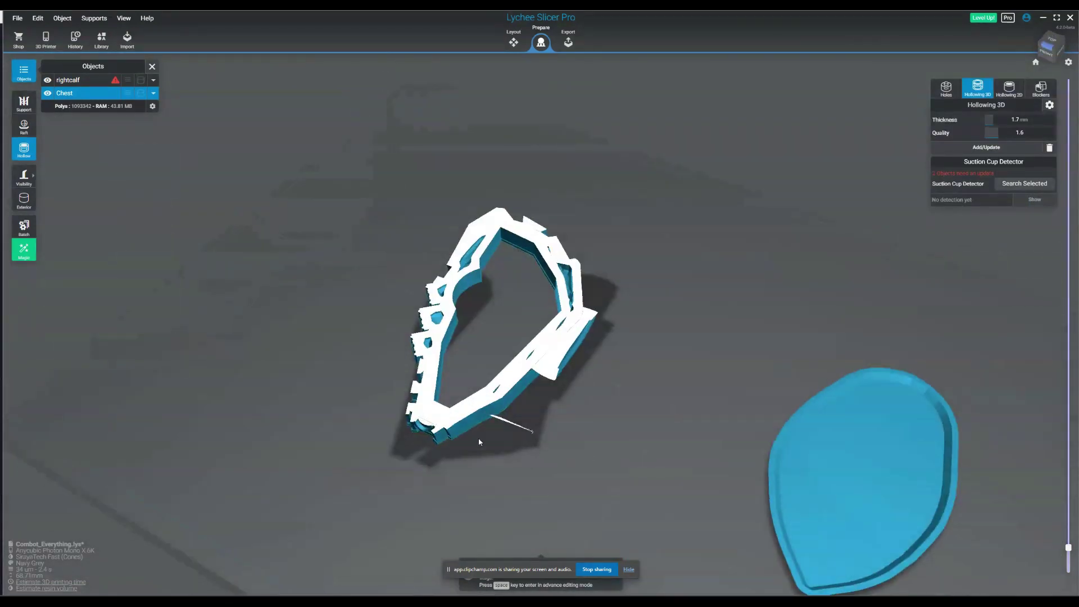
{"action": "left_click_drag", "start_coordinate": [1068, 547], "coordinate": [1069, 412]}
{"action": "right_click_drag", "start_coordinate": [741, 301], "coordinate": [727, 371]}
{"action": "scroll", "coordinate": [612, 369], "scroll_direction": "up", "scroll_amount": 2}
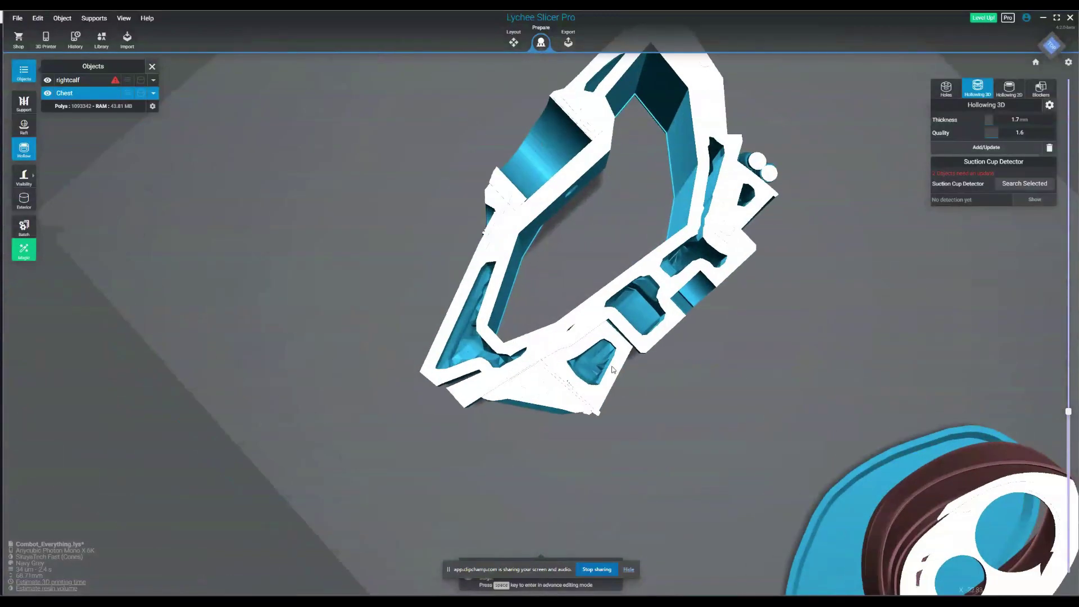
{"action": "left_click_drag", "start_coordinate": [1069, 411], "coordinate": [1068, 125]}
{"action": "scroll", "coordinate": [827, 315], "scroll_direction": "down", "scroll_amount": 3}
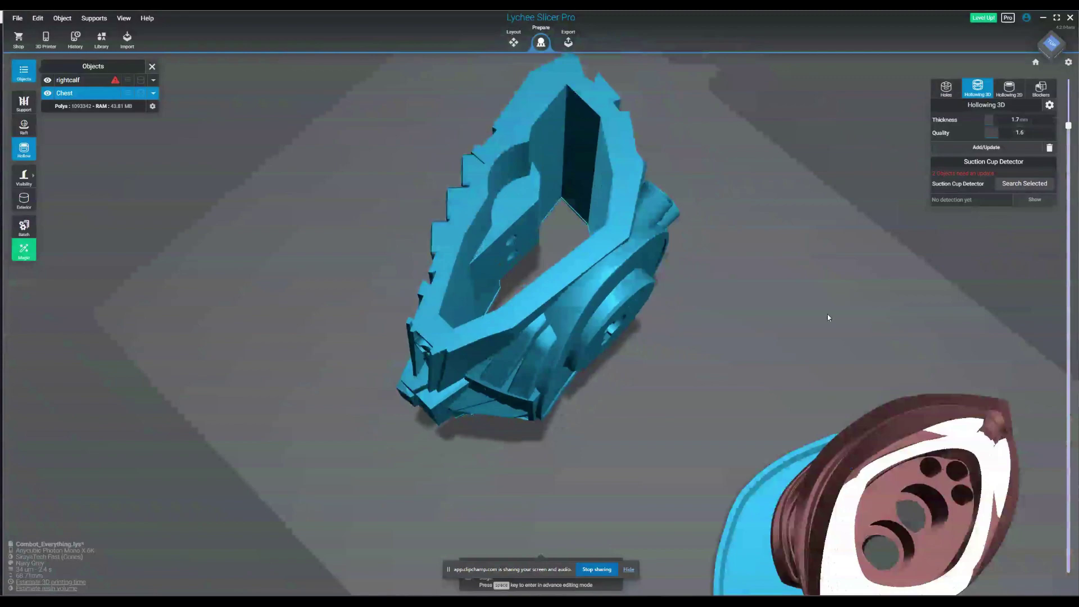
{"action": "right_click_drag", "start_coordinate": [764, 291], "coordinate": [609, 212]}
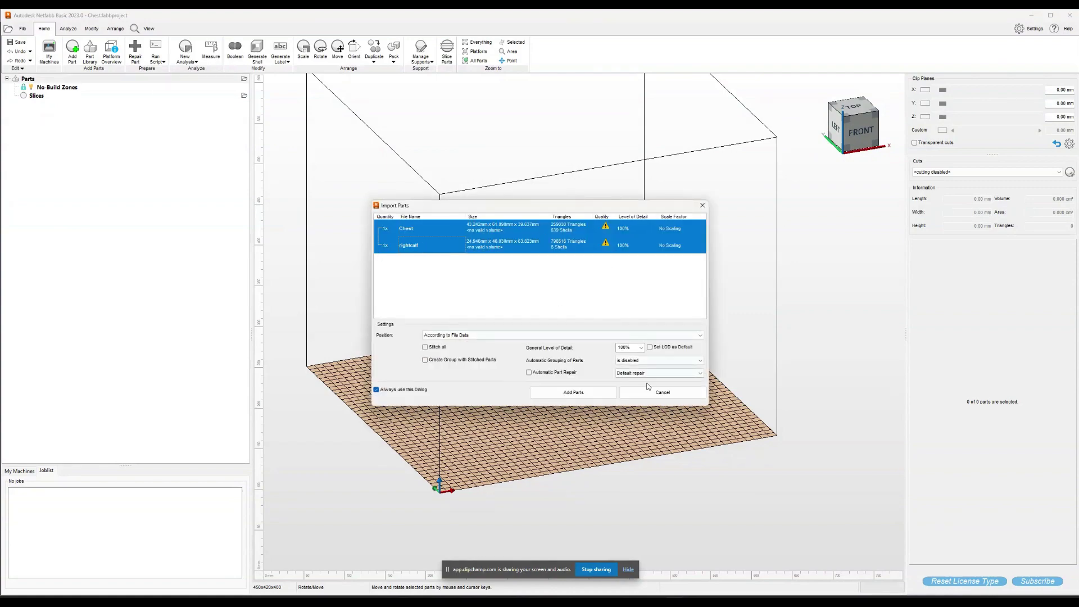
In Netfabb, add the Chest and rightcalf parts according to file data and run the Extended repair script on the Chest
{"action": "left_click", "coordinate": [562, 392]}
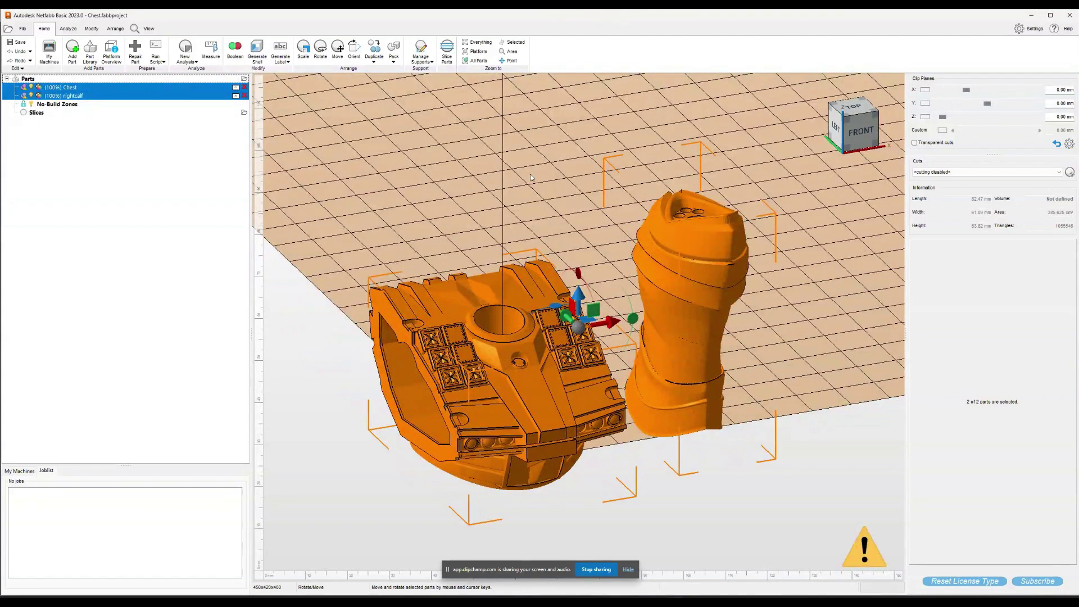
{"action": "left_click", "coordinate": [551, 195]}
{"action": "left_click", "coordinate": [496, 323]}
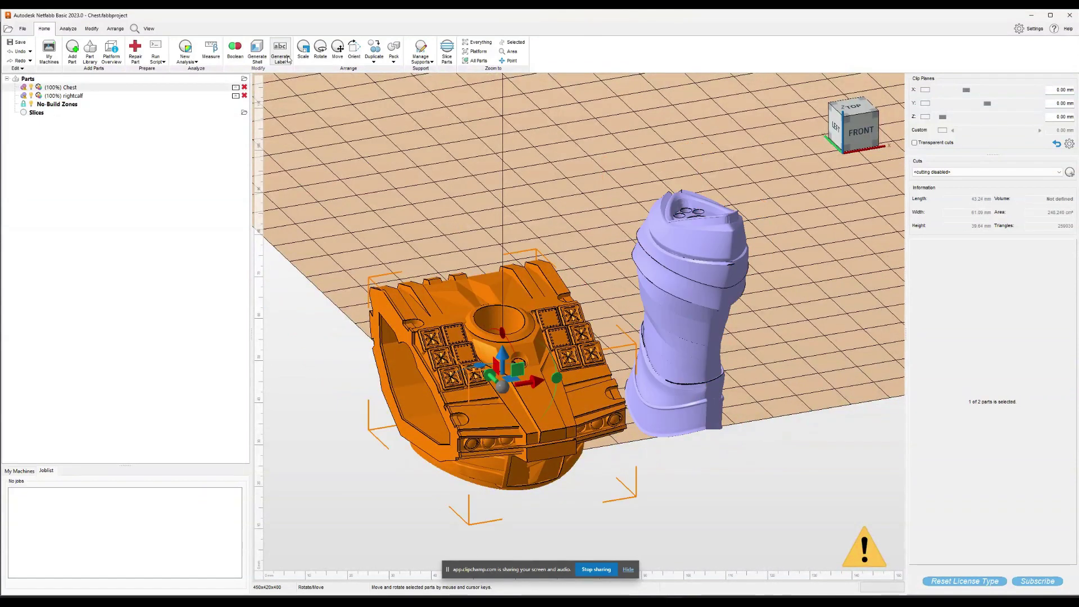
{"action": "left_click", "coordinate": [156, 62]}
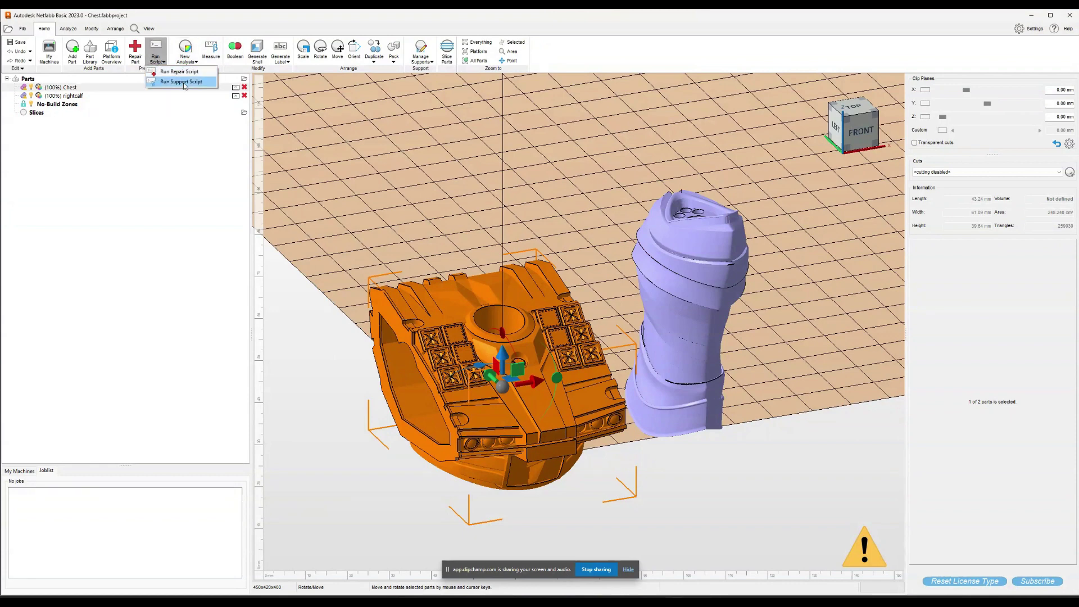
{"action": "left_click", "coordinate": [179, 72]}
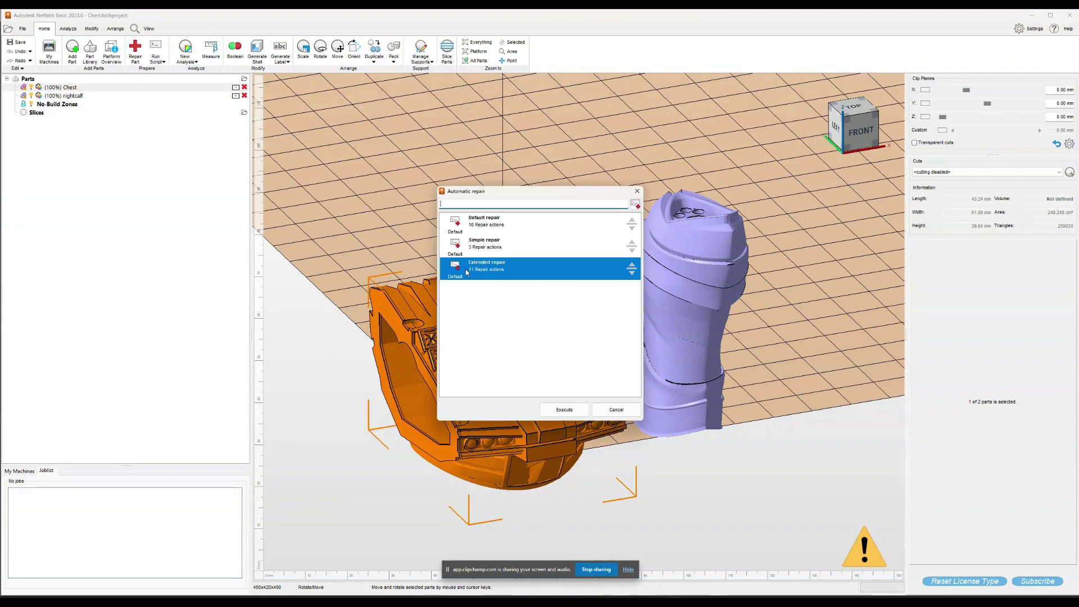
{"action": "left_click", "coordinate": [564, 410]}
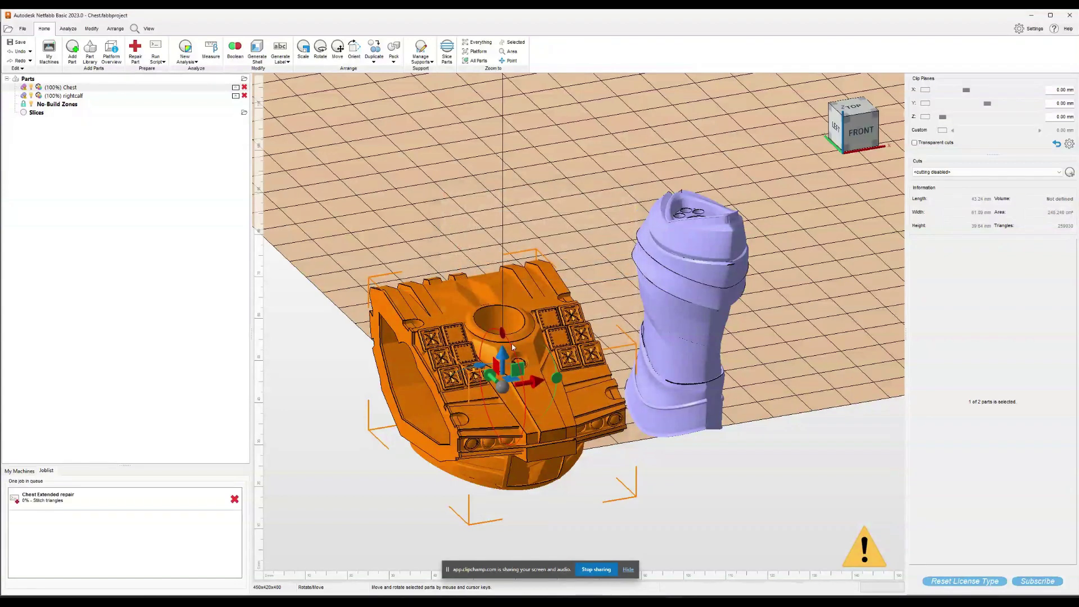
Run the Extended repair script on the rightcalf part
{"action": "left_click", "coordinate": [674, 258]}
{"action": "left_click", "coordinate": [156, 56]}
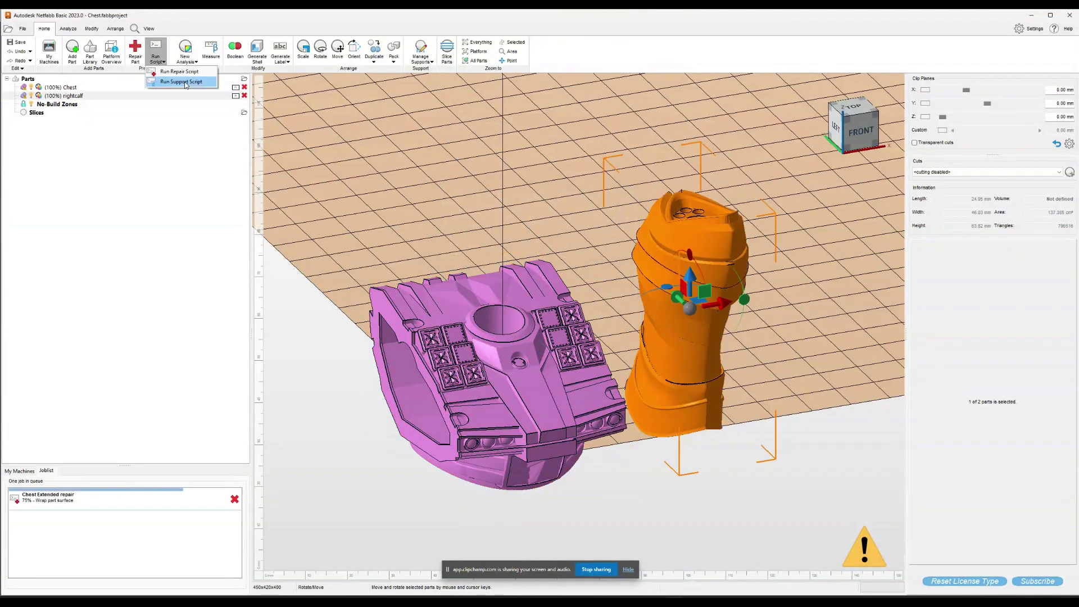
{"action": "left_click", "coordinate": [179, 72]}
{"action": "left_click", "coordinate": [564, 409]}
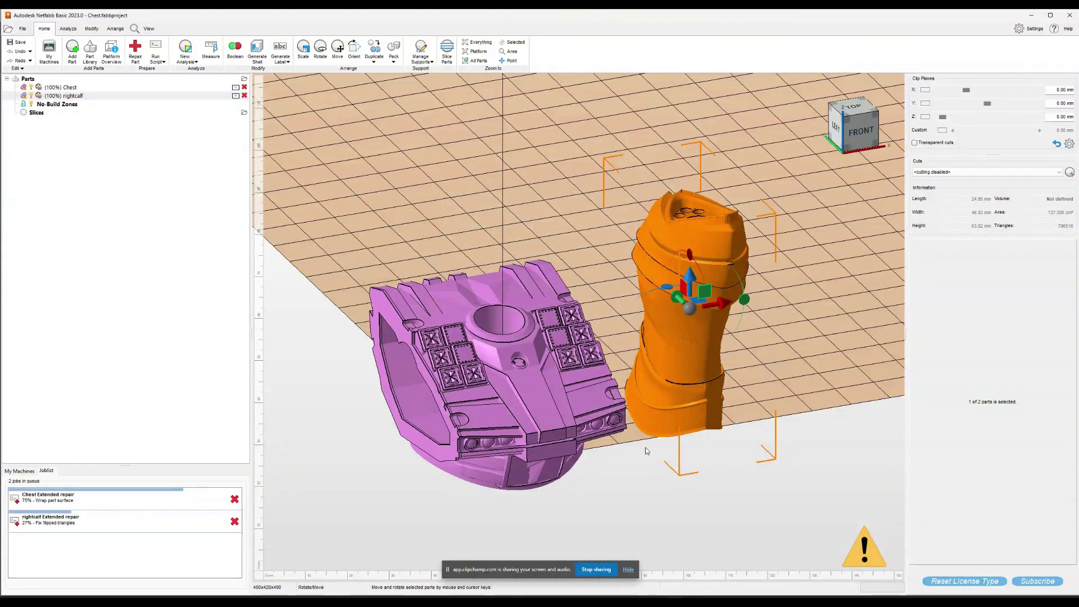
Switch to Cinema 4D and inspect the original Chest mesh from several angles, first in polygon mode and then in model mode
{"action": "mouse_move", "coordinate": [655, 602]}
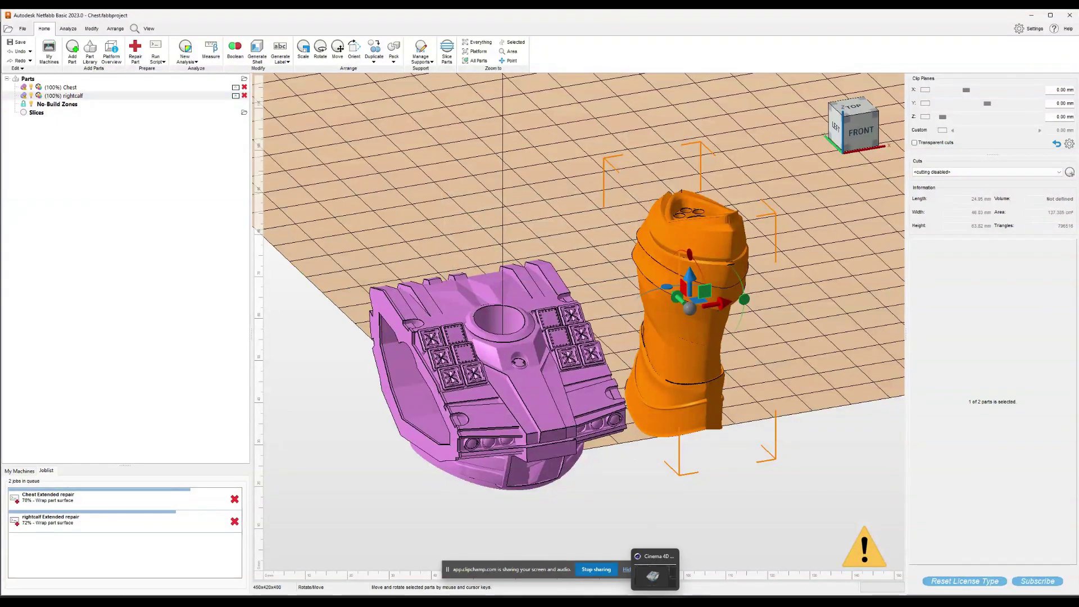
{"action": "left_click", "coordinate": [654, 575]}
{"action": "scroll", "coordinate": [666, 488], "scroll_direction": "down", "scroll_amount": 2}
{"action": "scroll", "coordinate": [609, 377], "scroll_direction": "up", "scroll_amount": 2}
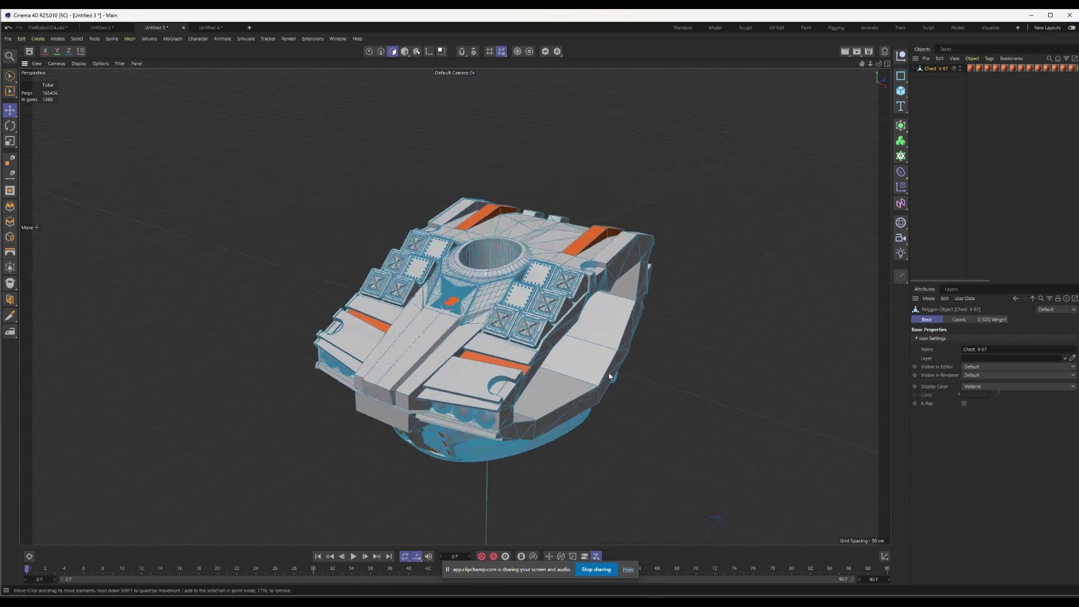
{"action": "left_click", "coordinate": [592, 363]}
{"action": "left_click_drag", "start_coordinate": [593, 363], "coordinate": [696, 384], "text": "alt"}
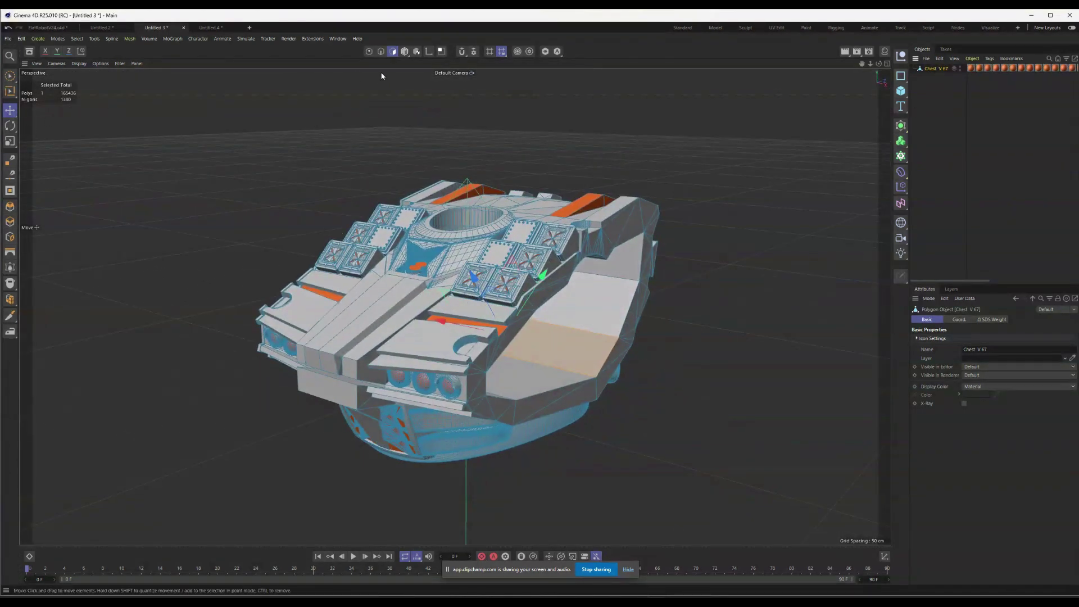
{"action": "left_click", "coordinate": [404, 51]}
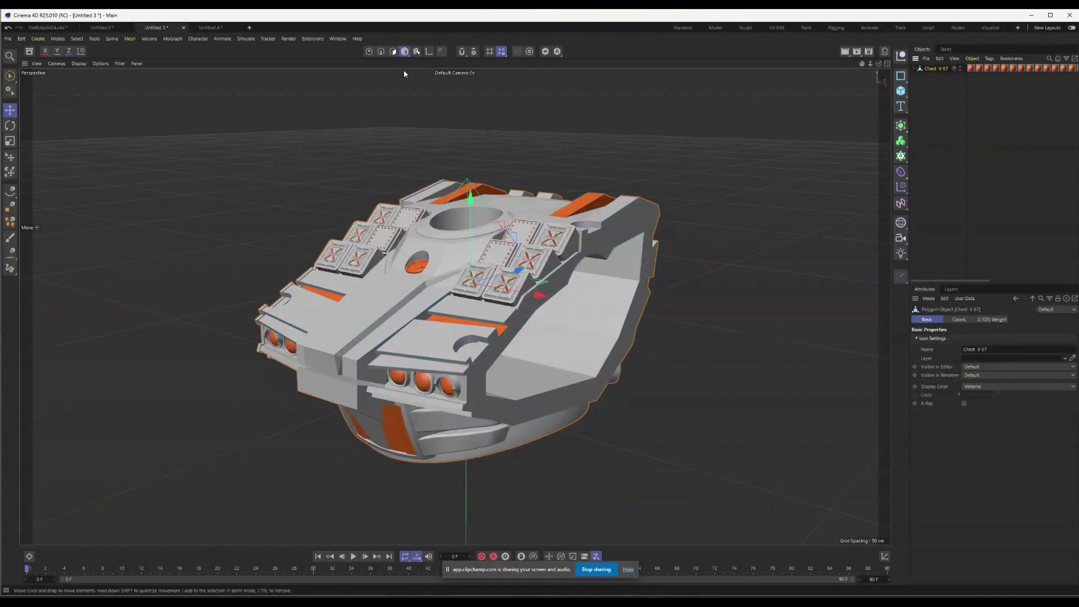
{"action": "left_click_drag", "start_coordinate": [553, 304], "coordinate": [850, 224], "text": "alt"}
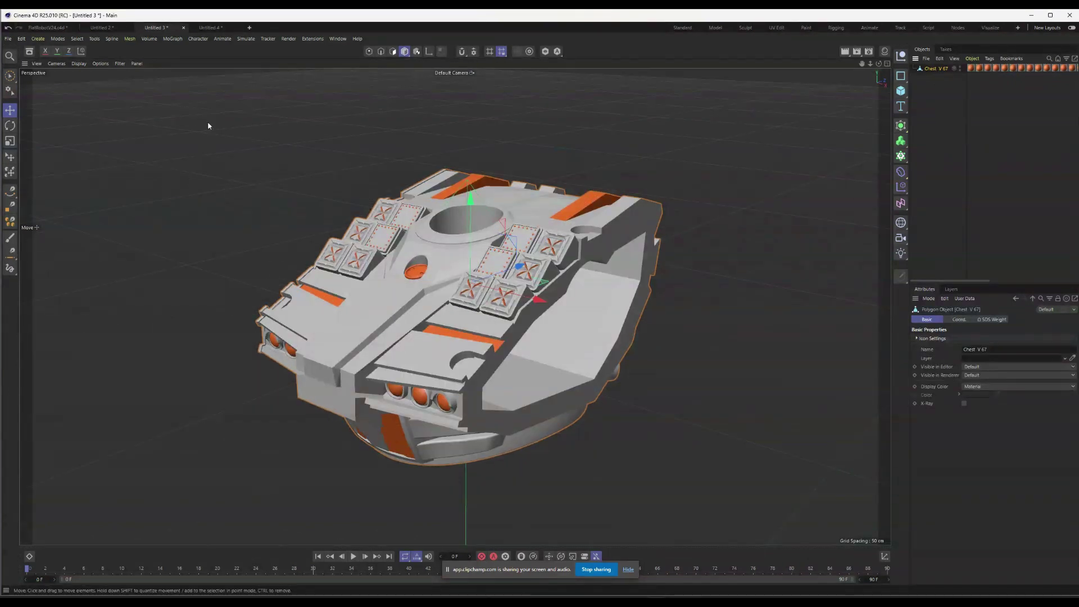
Select the connected polygons of the chest's main outer shell and move them away from the remaining pieces
{"action": "left_click", "coordinate": [392, 51]}
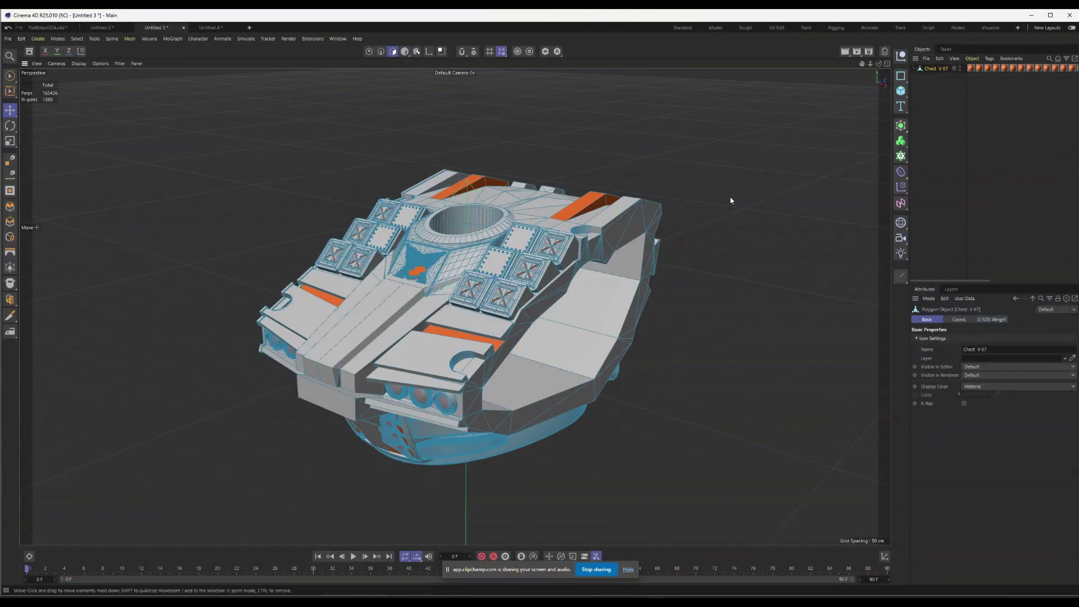
{"action": "left_click", "coordinate": [575, 380]}
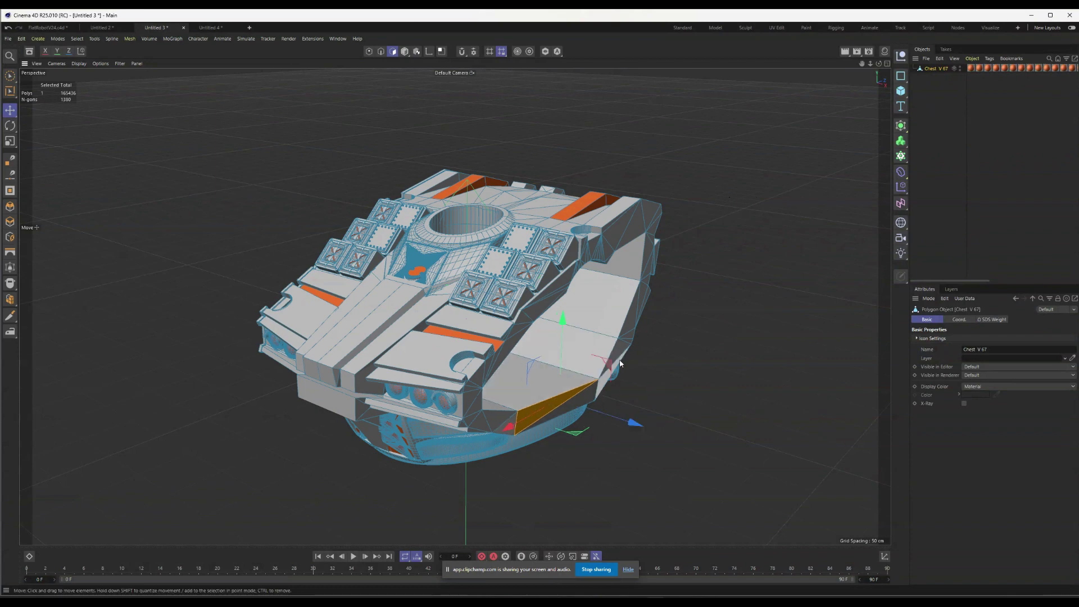
{"action": "key", "text": "u"}
{"action": "key", "text": "f"}
{"action": "left_click", "coordinate": [543, 360]}
{"action": "key", "text": "e"}
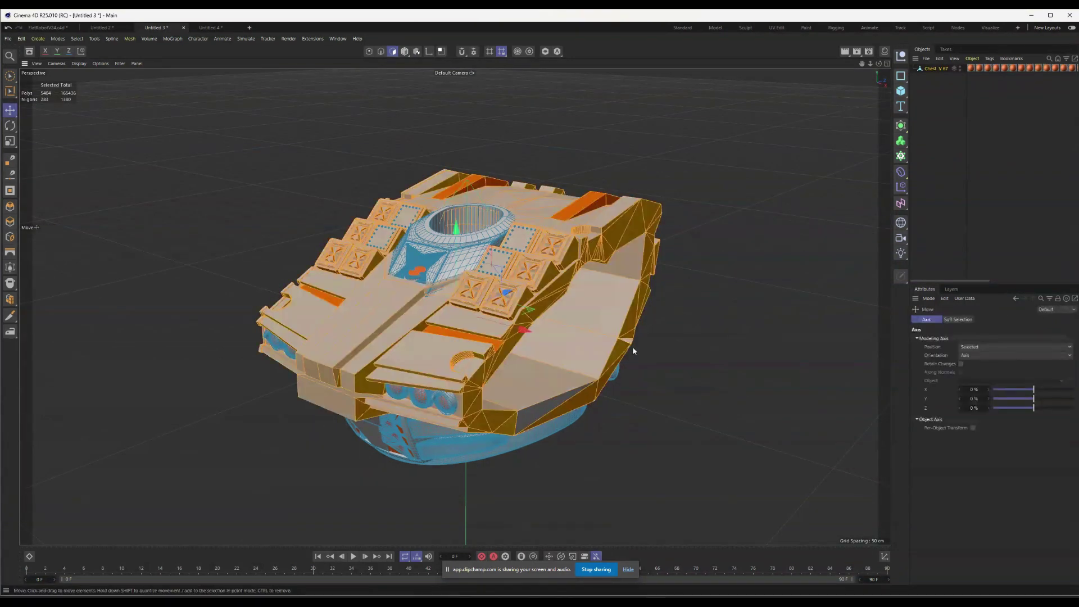
{"action": "left_click_drag", "start_coordinate": [539, 359], "coordinate": [382, 298]}
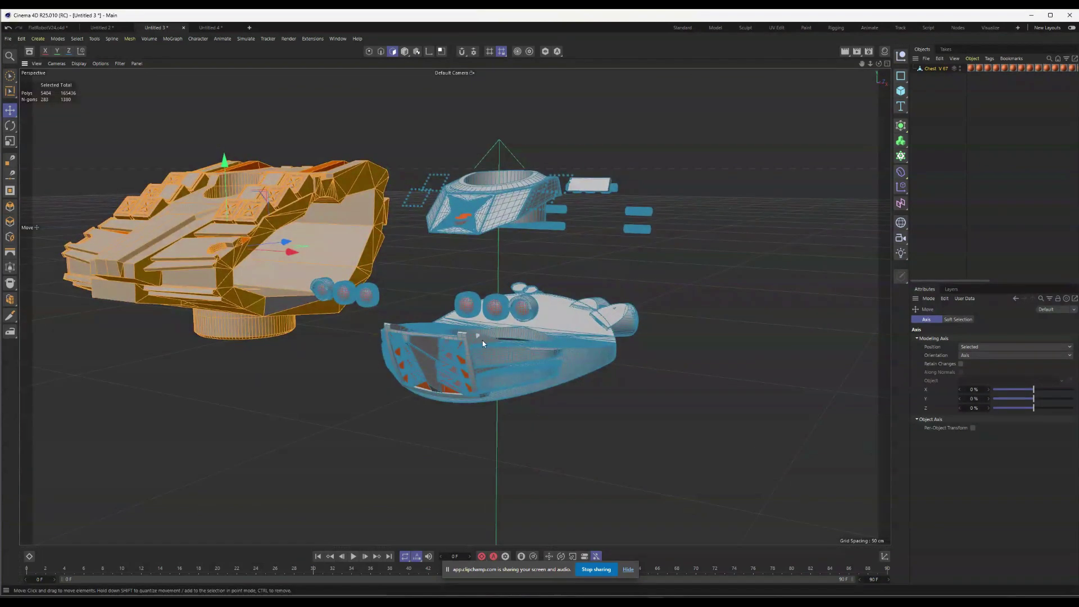
Try separating the connected lower chest piece from the other parts, and undo that move and selection
{"action": "key", "text": "u"}
{"action": "key", "text": "f"}
{"action": "left_click", "coordinate": [587, 363]}
{"action": "key", "text": "e"}
{"action": "left_click_drag", "start_coordinate": [490, 268], "coordinate": [686, 364]}
{"action": "key", "text": "ctrl+z"}
{"action": "key", "text": "ctrl+z"}
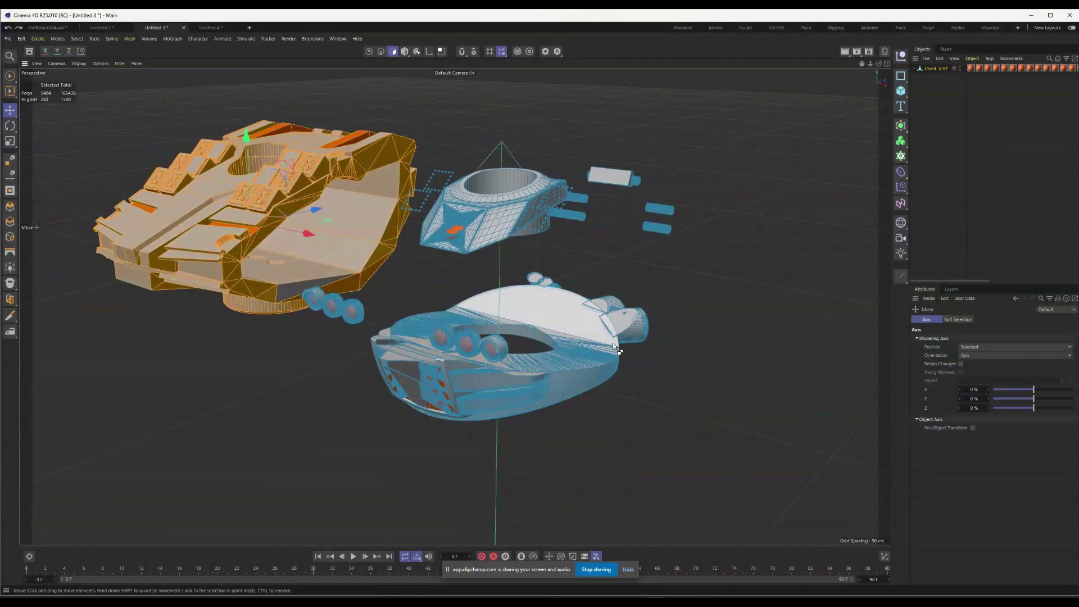
Delete the inner floor polygon of the chest's side opening and select a face on the peg inside the cavity
{"action": "left_click_drag", "start_coordinate": [623, 352], "coordinate": [614, 373], "text": "alt"}
{"action": "left_click", "coordinate": [612, 378]}
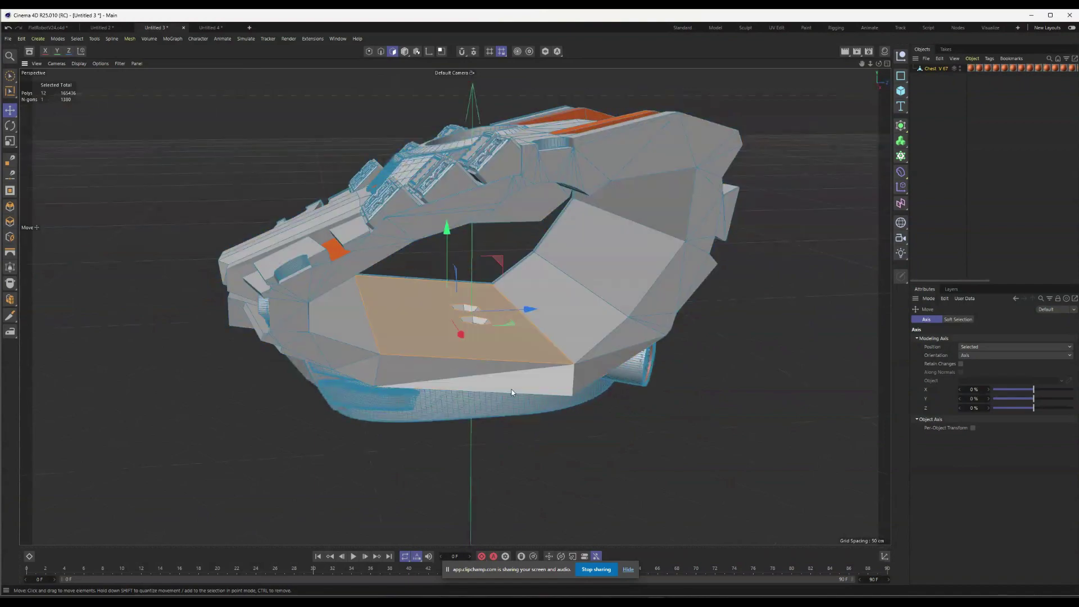
{"action": "key", "text": "Delete"}
{"action": "left_click", "coordinate": [452, 328]}
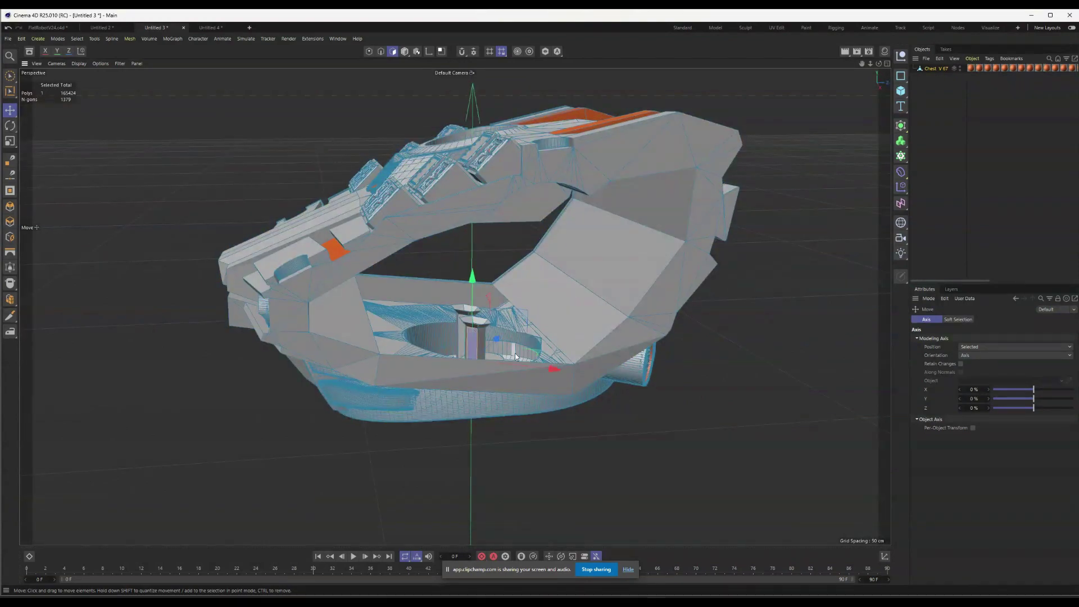
Delete another interior polygon inside the opened lower cavity of the chest
{"action": "left_click_drag", "start_coordinate": [515, 353], "coordinate": [538, 255], "text": "alt"}
{"action": "left_click", "coordinate": [396, 316]}
{"action": "key", "text": "Delete"}
Select all polygons of the chest mesh and examine the orientation of the faces inside the cavity
{"action": "key", "text": "ctrl+a"}
{"action": "left_click", "coordinate": [538, 255]}
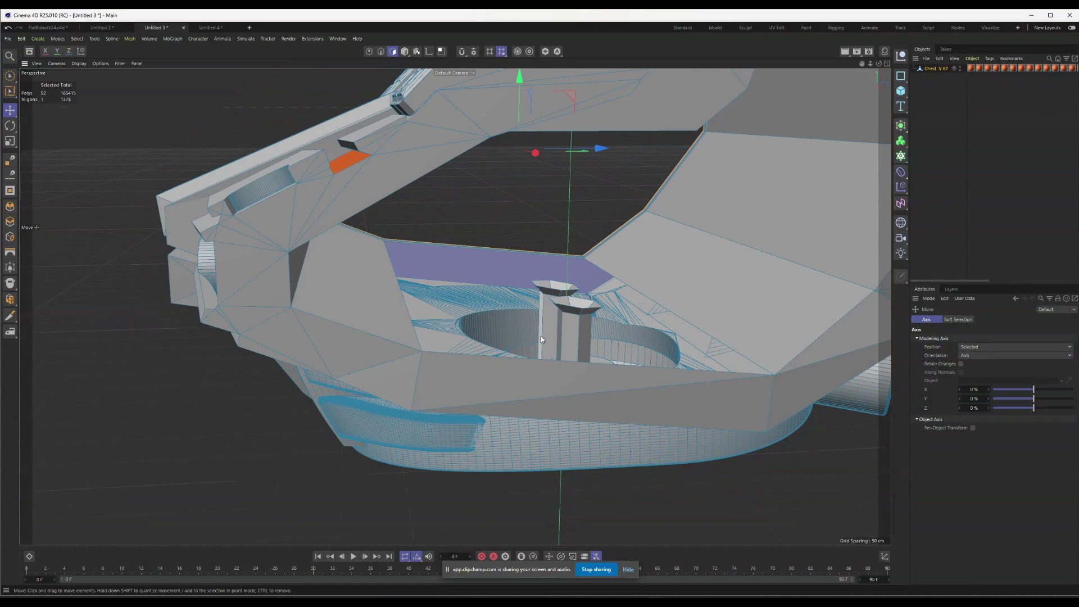
{"action": "left_click_drag", "start_coordinate": [541, 336], "coordinate": [383, 287], "text": "alt"}
{"action": "key", "text": "ctrl+a"}
{"action": "right_click_drag", "start_coordinate": [353, 341], "coordinate": [434, 316], "text": "alt"}
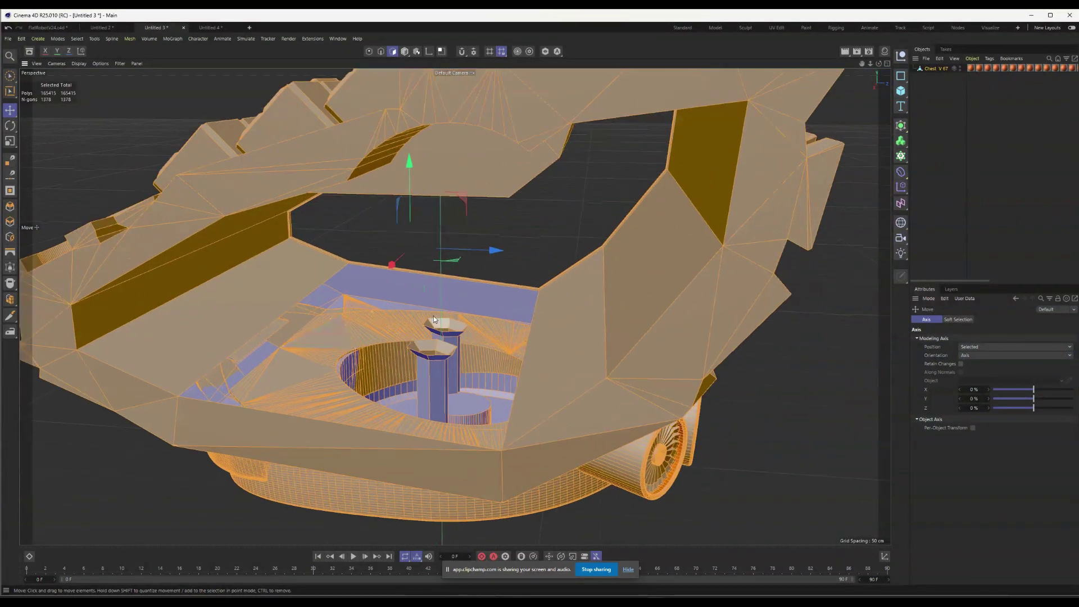
{"action": "left_click_drag", "start_coordinate": [429, 362], "coordinate": [492, 350], "text": "alt"}
{"action": "scroll", "coordinate": [491, 350], "scroll_direction": "down", "scroll_amount": 5}
Undo the last interior polygon deletion and clear the polygon selection
{"action": "key", "text": "ctrl+z"}
{"action": "key", "text": "ctrl+z"}
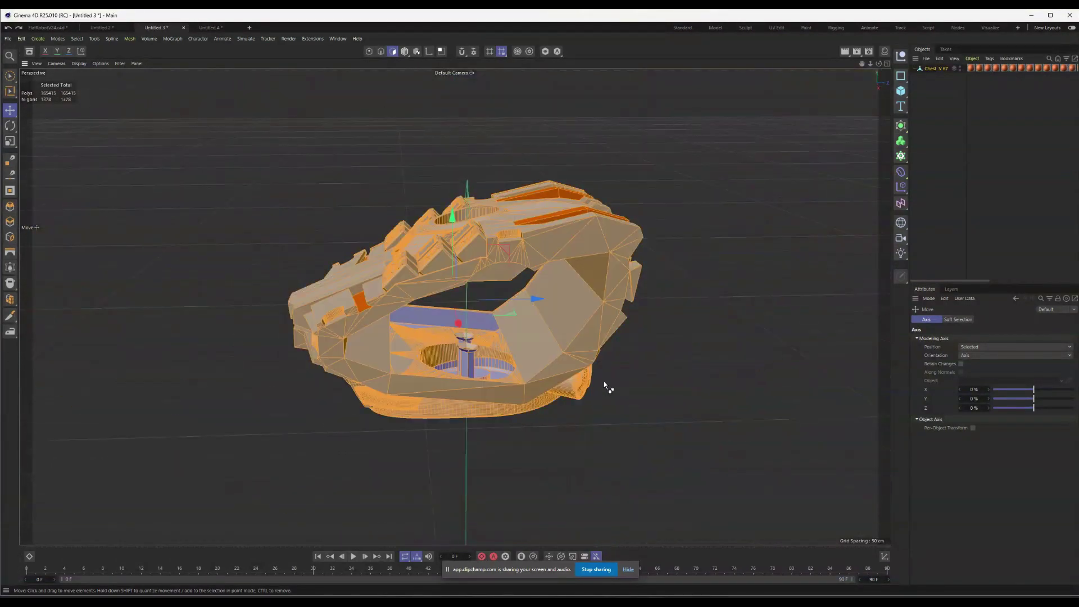
{"action": "left_click", "coordinate": [660, 393]}
{"action": "left_click_drag", "start_coordinate": [659, 392], "coordinate": [647, 487], "text": "alt"}
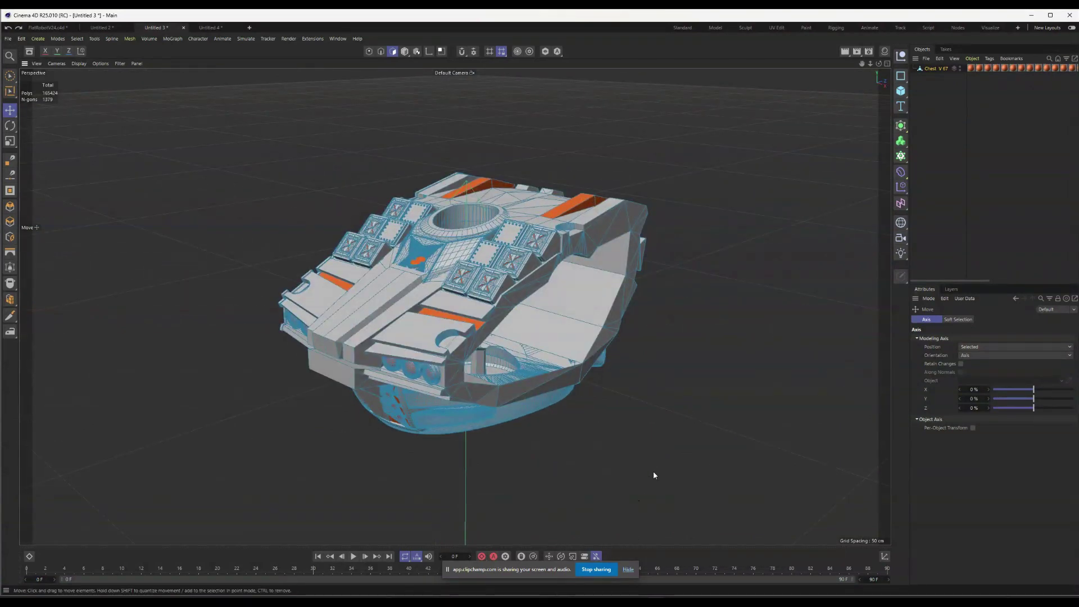
Switch back to Netfabb and select the repaired Chest and rightcalf parts in turn to examine them
{"action": "key", "text": "alt+Tab"}
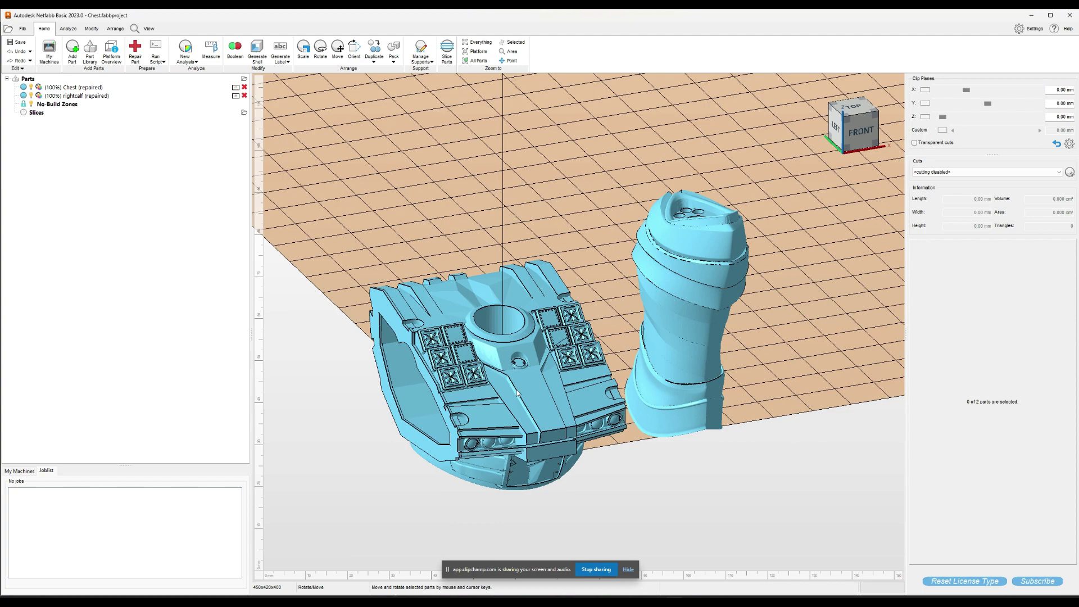
{"action": "scroll", "coordinate": [536, 388], "scroll_direction": "down", "scroll_amount": 2}
{"action": "left_click", "coordinate": [537, 388]}
{"action": "left_click", "coordinate": [610, 436]}
{"action": "left_click", "coordinate": [526, 371]}
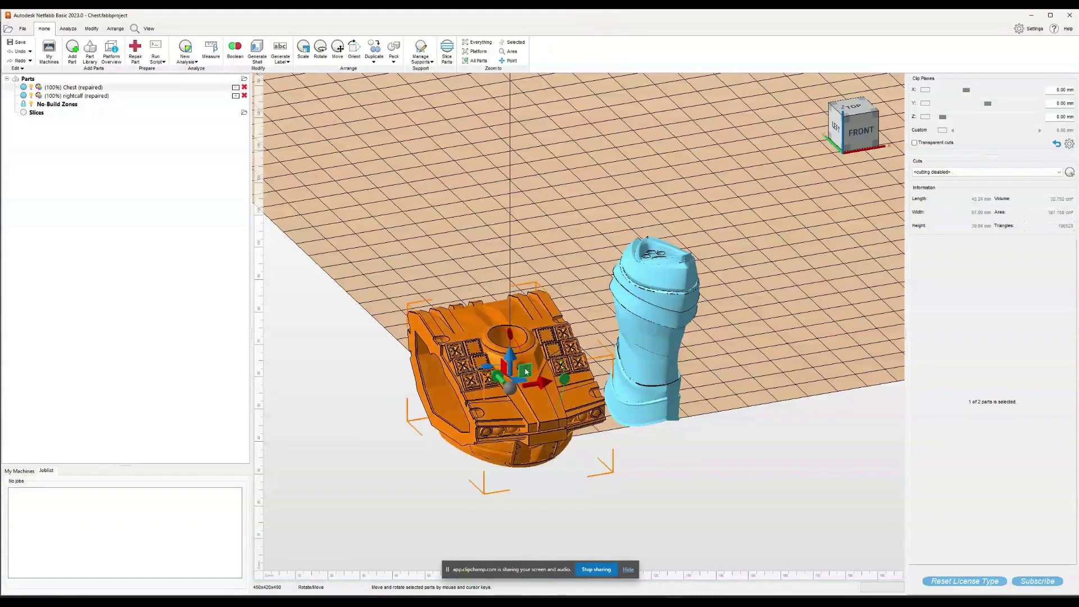
{"action": "right_click_drag", "start_coordinate": [599, 340], "coordinate": [296, 231]}
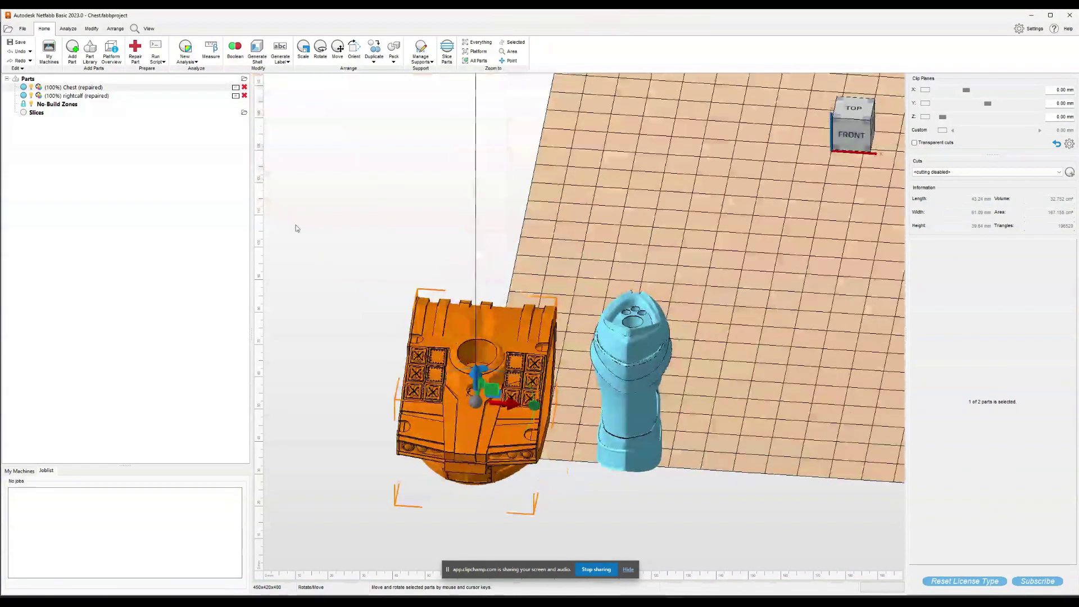
{"action": "left_click", "coordinate": [84, 95]}
{"action": "left_click", "coordinate": [84, 89]}
{"action": "left_click", "coordinate": [93, 97]}
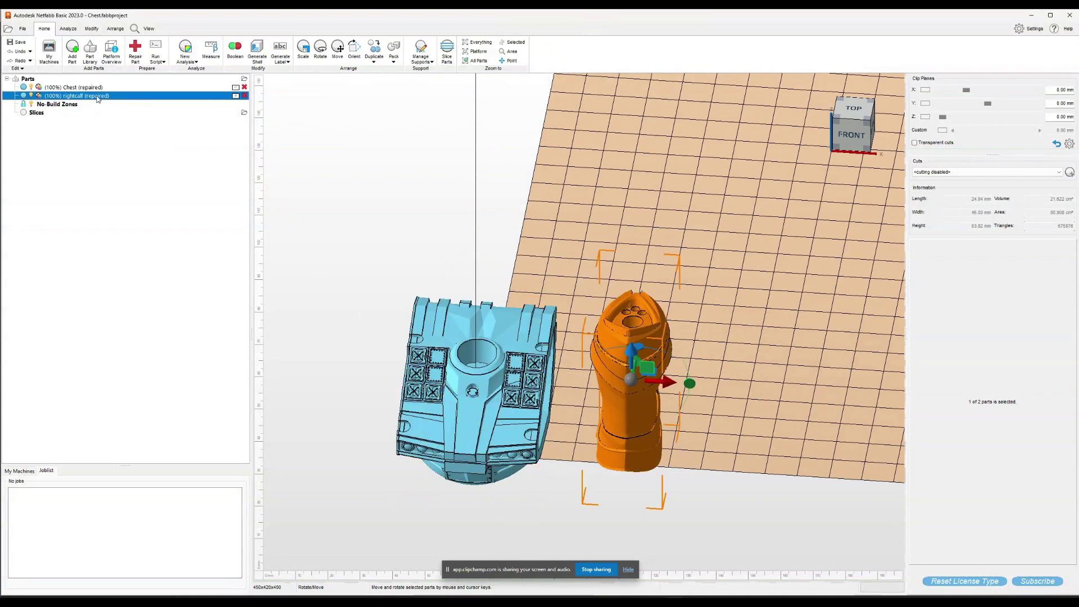
{"action": "left_click", "coordinate": [94, 88]}
{"action": "left_click", "coordinate": [94, 96]}
{"action": "left_click", "coordinate": [450, 339]}
{"action": "left_click", "coordinate": [612, 376], "text": "ctrl"}
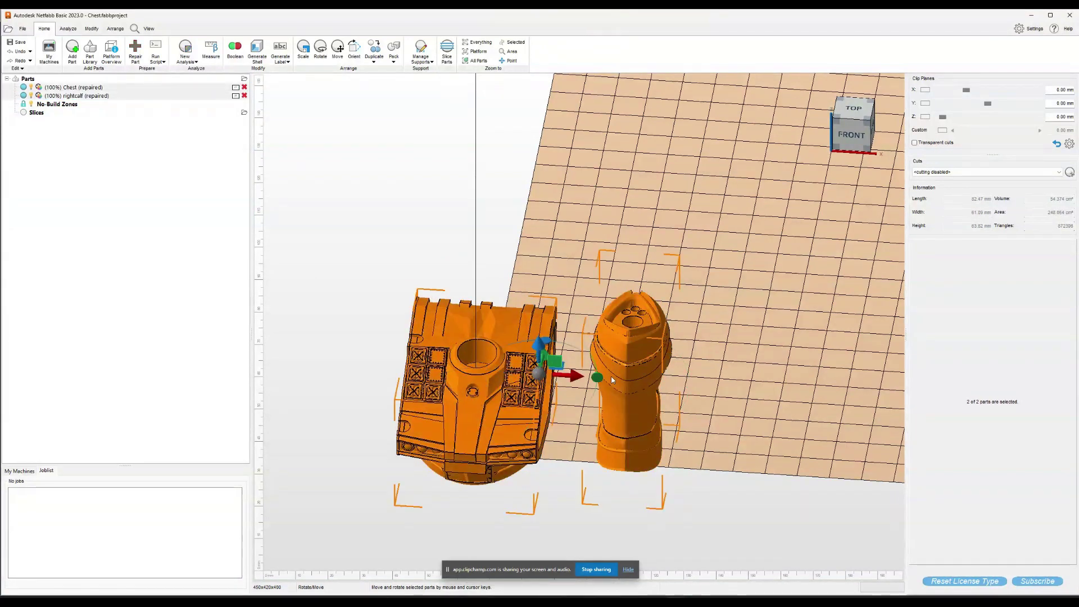
{"action": "left_click", "coordinate": [785, 359]}
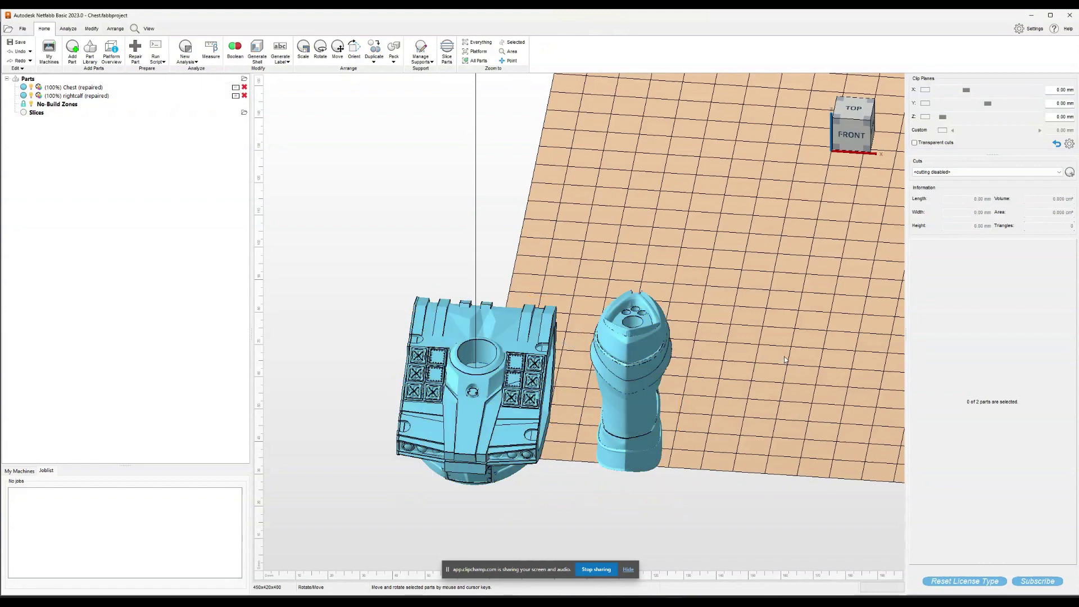
{"action": "left_click", "coordinate": [644, 365]}
{"action": "left_click", "coordinate": [524, 352], "text": "ctrl"}
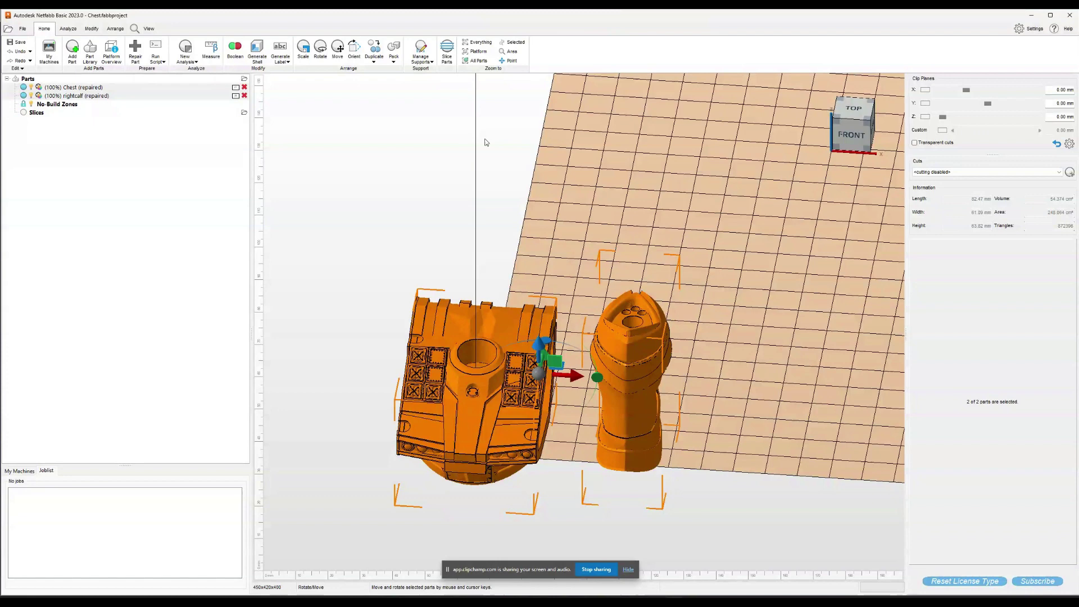
{"action": "left_click", "coordinate": [304, 104]}
Remove the Chest part's self-intersections with a Boolean union of the single part and accept the result, replacing the original
{"action": "left_click", "coordinate": [458, 316]}
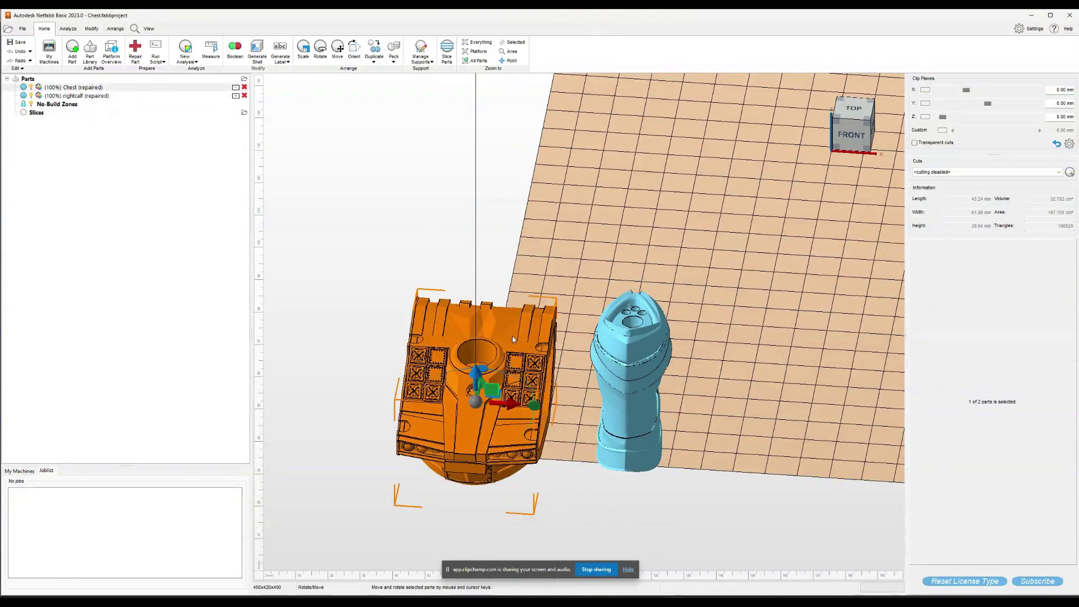
{"action": "left_click", "coordinate": [235, 48]}
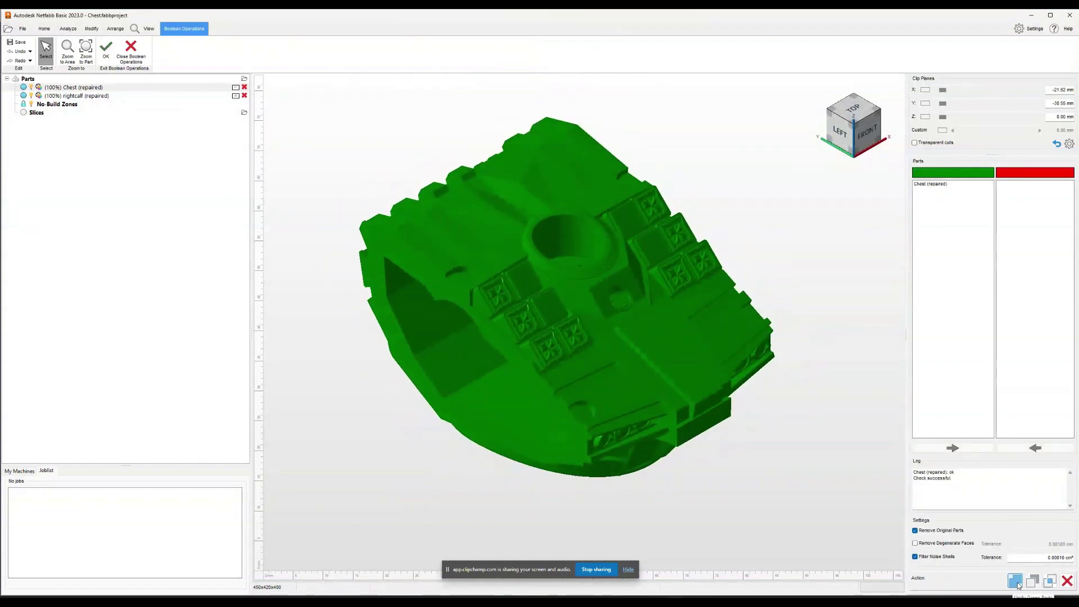
{"action": "left_click", "coordinate": [662, 335]}
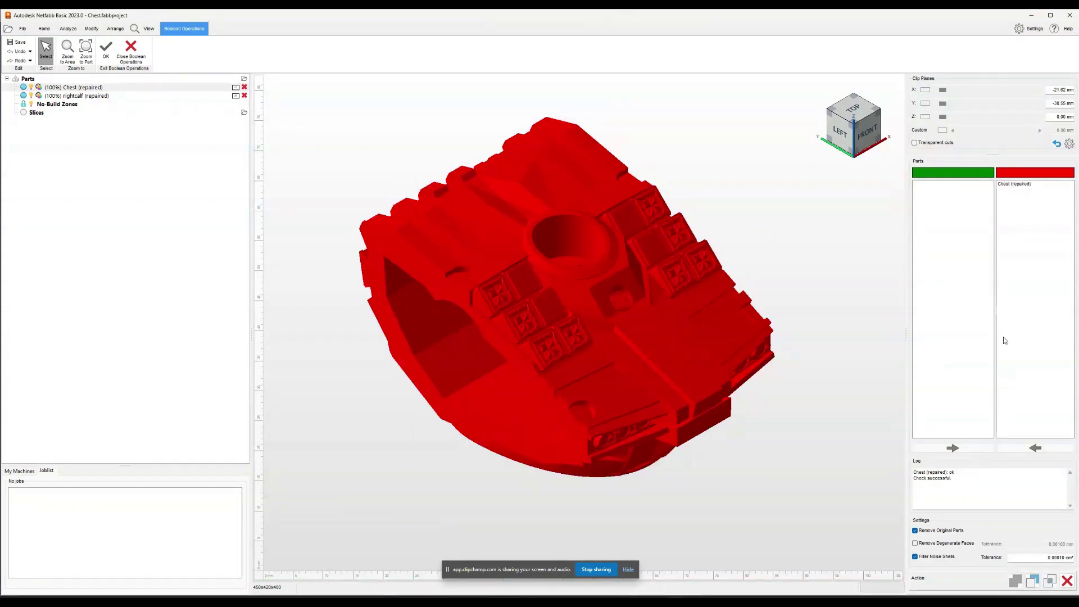
{"action": "left_click", "coordinate": [1019, 185]}
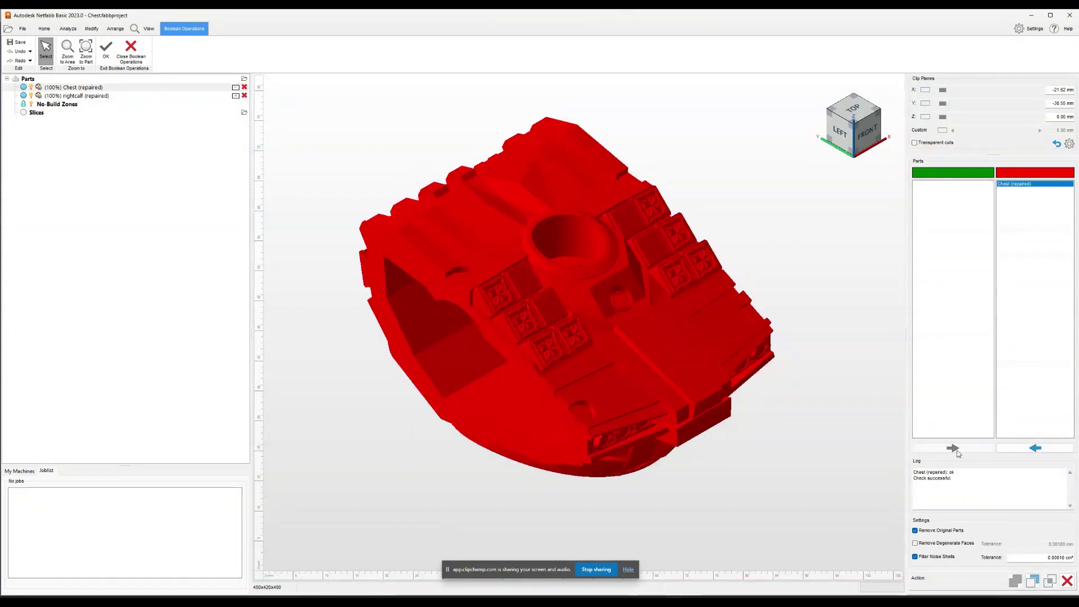
{"action": "left_click", "coordinate": [1024, 450]}
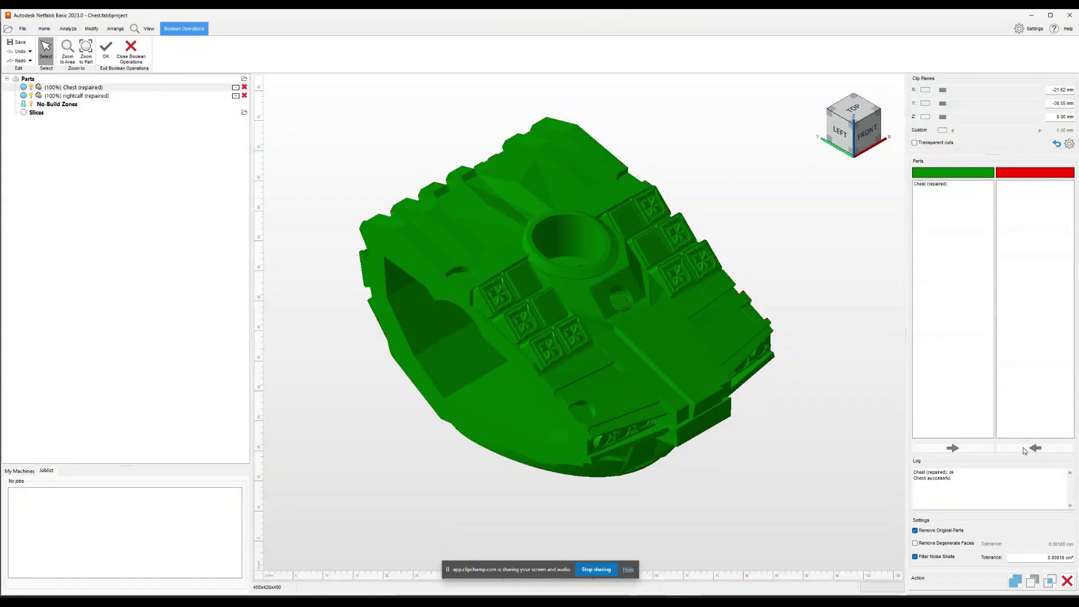
{"action": "left_click", "coordinate": [1016, 583]}
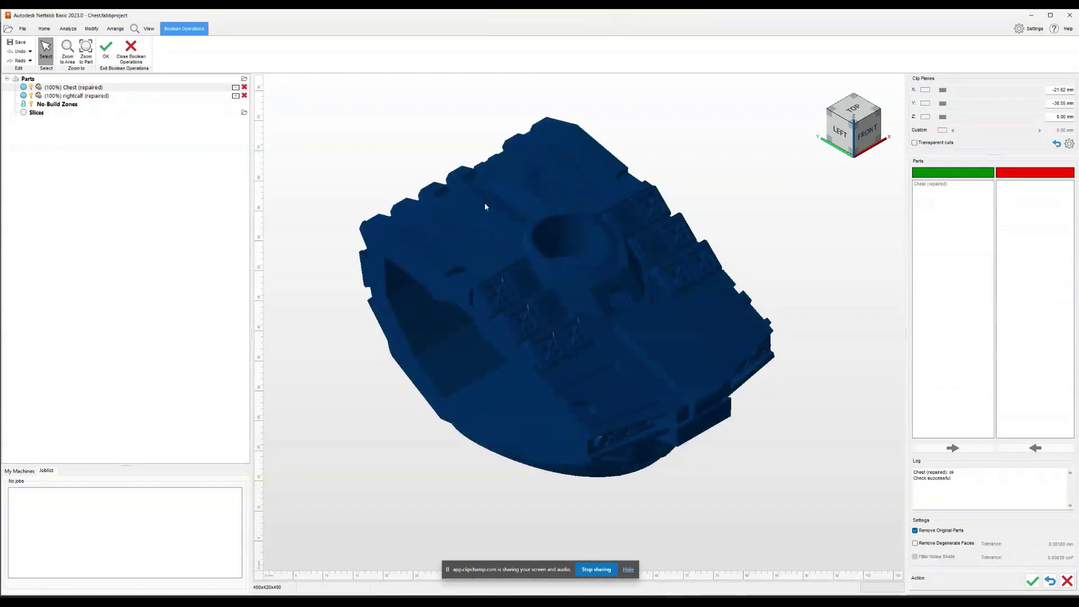
{"action": "left_click", "coordinate": [103, 48]}
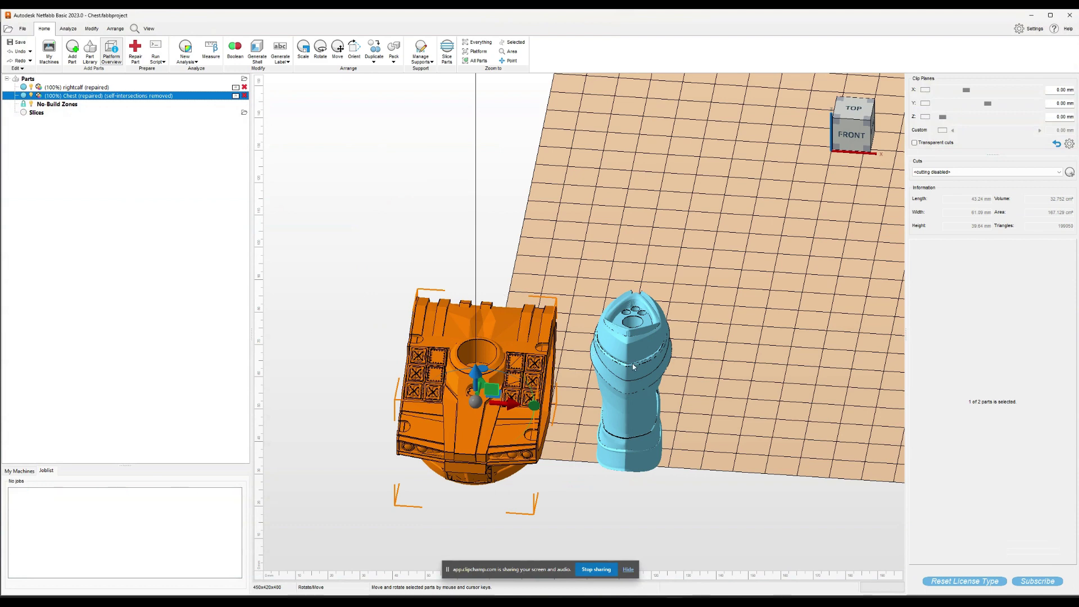
Remove the rightcalf part's self-intersections with a Boolean union of the single part and accept the result
{"action": "left_click", "coordinate": [632, 363]}
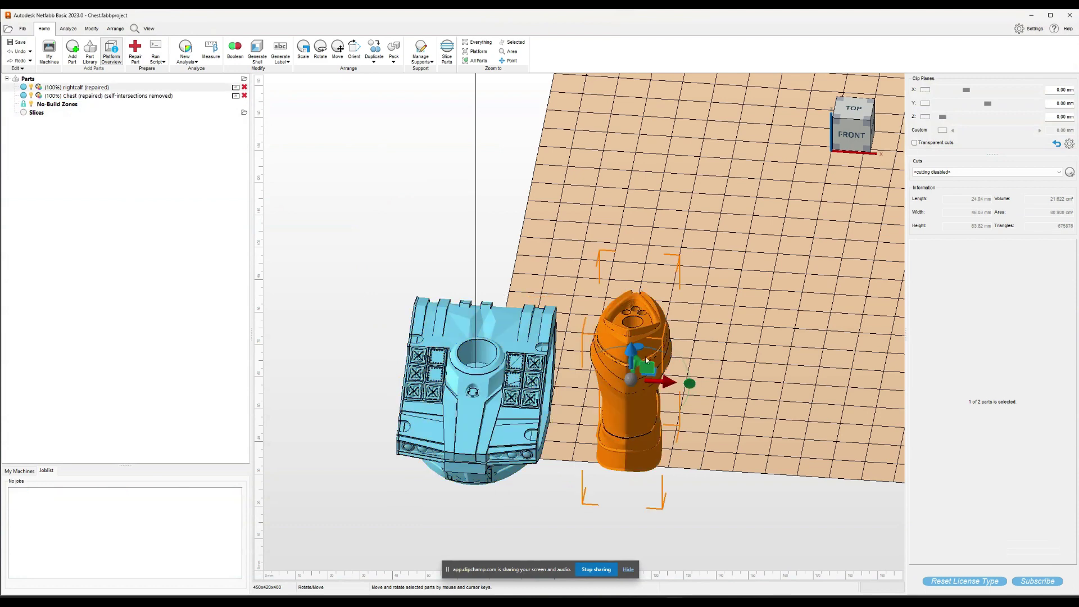
{"action": "left_click", "coordinate": [235, 50]}
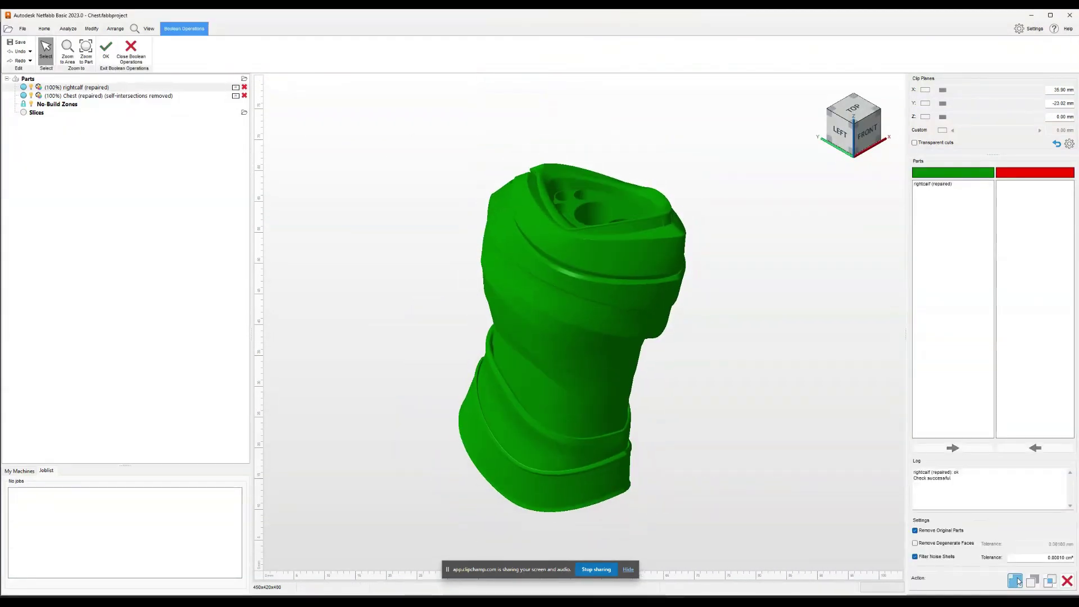
{"action": "left_click", "coordinate": [1016, 581]}
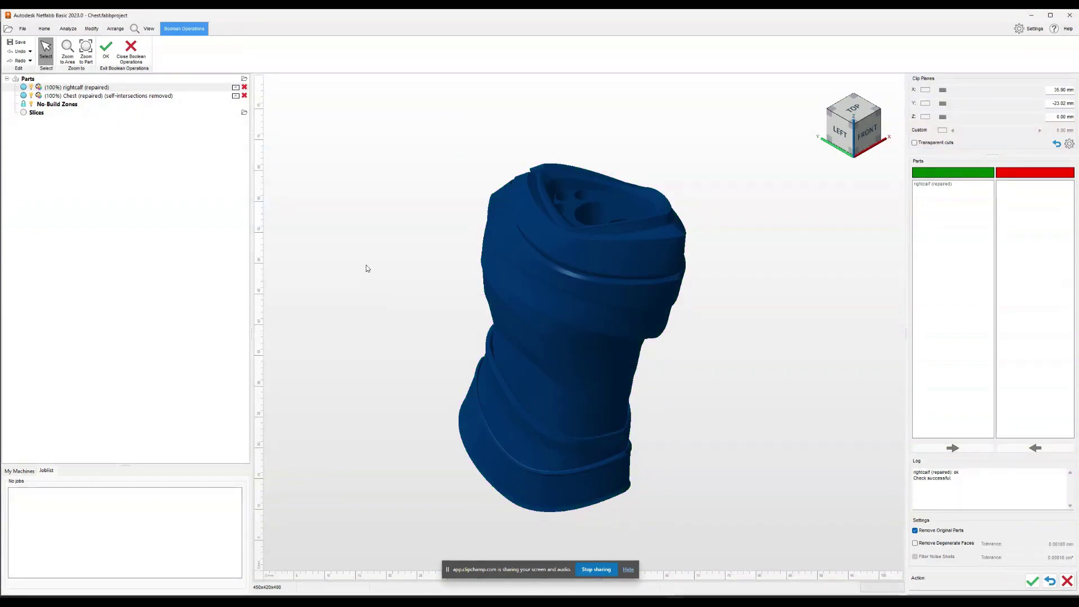
{"action": "left_click", "coordinate": [103, 47]}
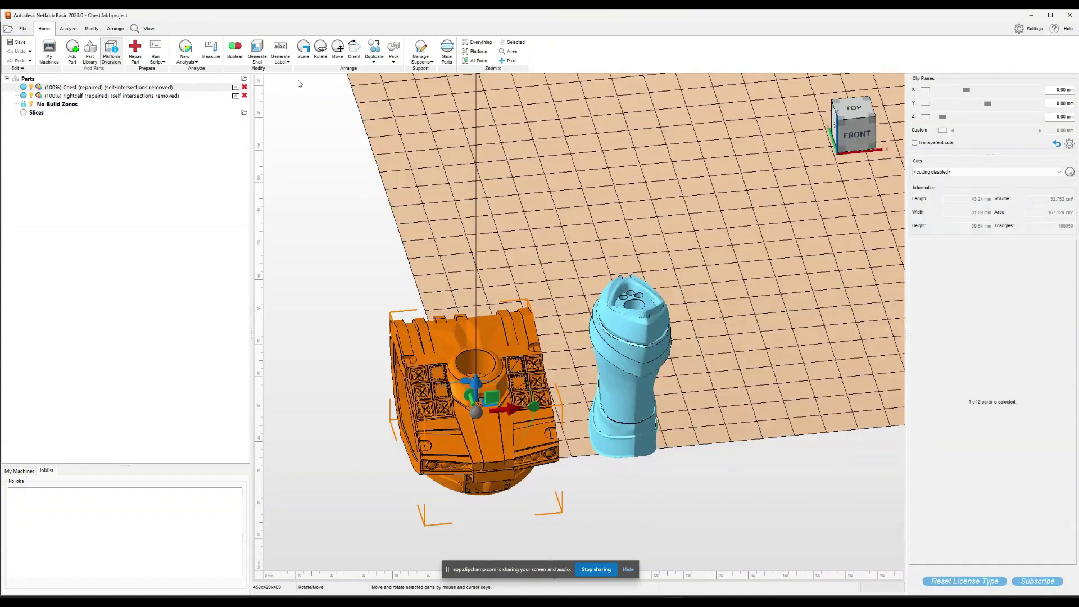
Run the Extended repair script on the Chest part and on the rightcalf part after their self-intersection removal
{"action": "left_click", "coordinate": [155, 53]}
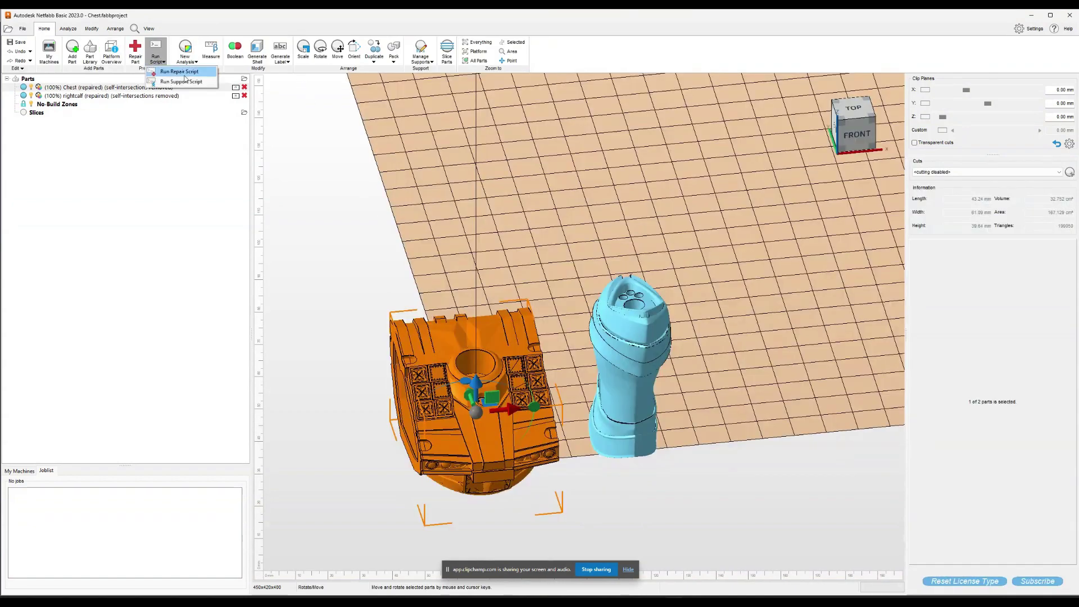
{"action": "left_click", "coordinate": [191, 72]}
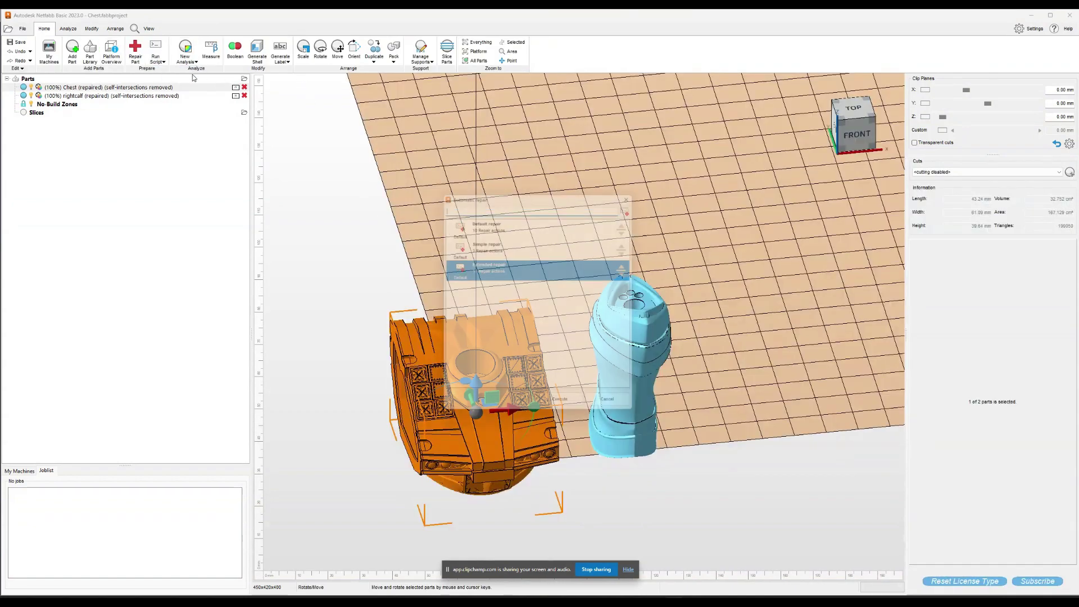
{"action": "left_click", "coordinate": [565, 411]}
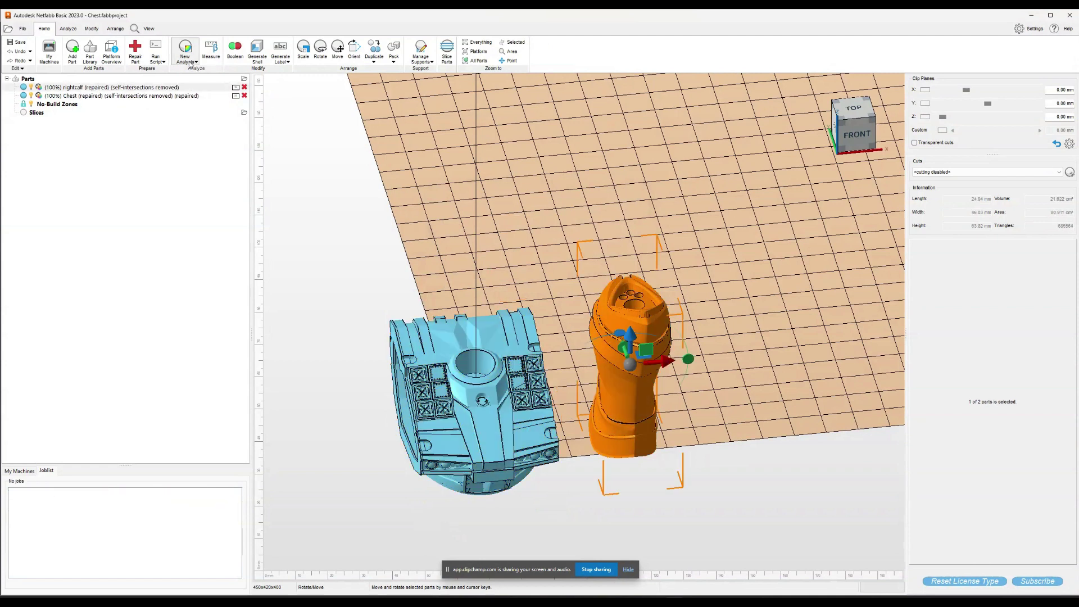
{"action": "left_click", "coordinate": [156, 57]}
{"action": "left_click", "coordinate": [186, 72]}
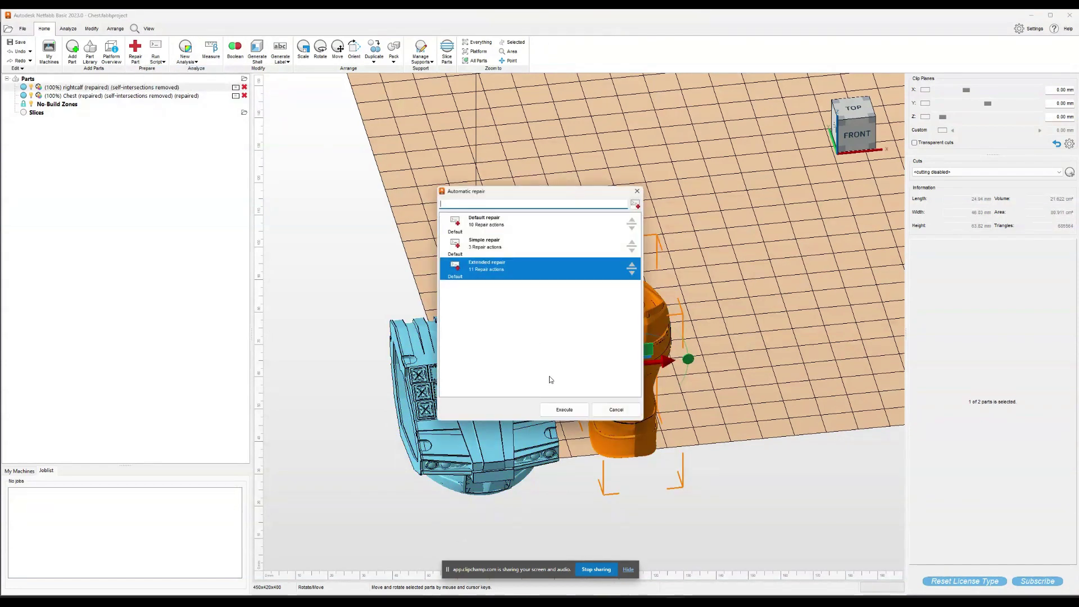
{"action": "left_click", "coordinate": [564, 410]}
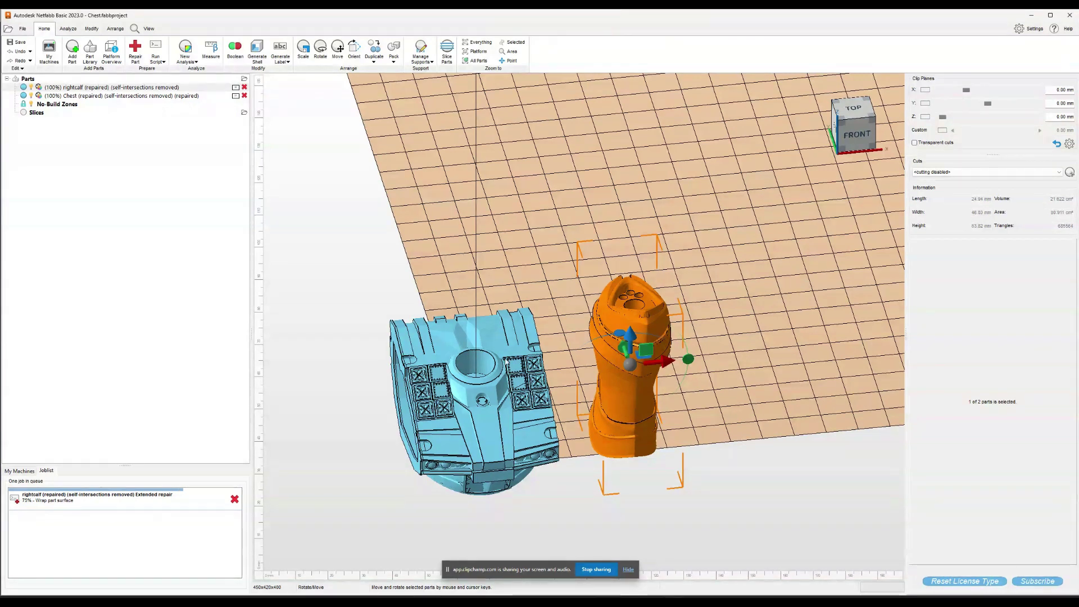
{"action": "left_click", "coordinate": [515, 362]}
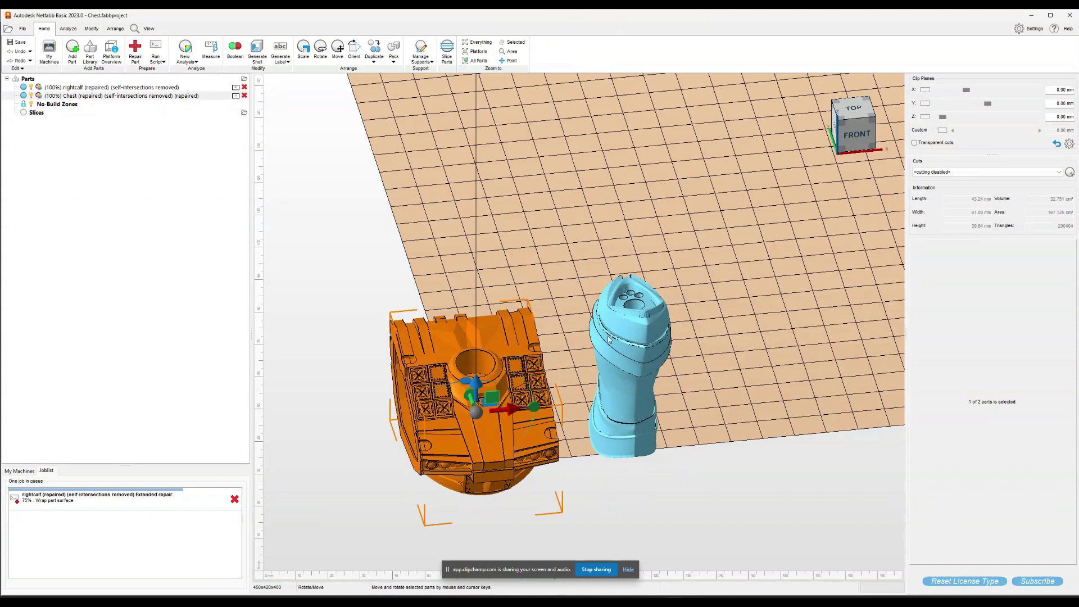
{"action": "left_click", "coordinate": [608, 336]}
{"action": "left_click", "coordinate": [506, 355]}
{"action": "left_click", "coordinate": [601, 372]}
{"action": "left_click", "coordinate": [507, 356]}
{"action": "left_click", "coordinate": [637, 357]}
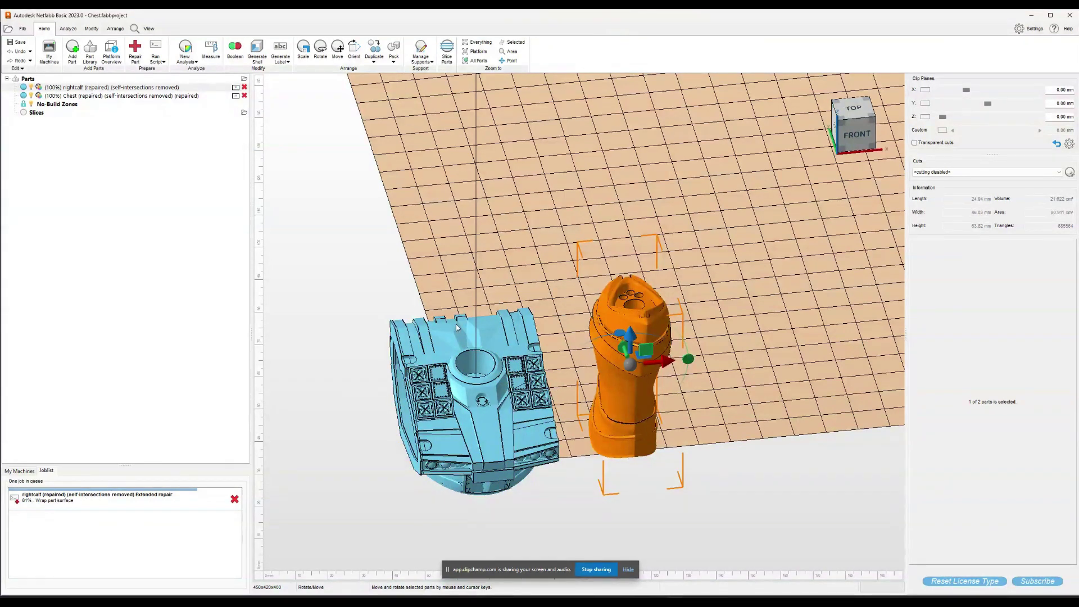
Export the repaired Chest part as a binary STL file to the Desktop
{"action": "left_click", "coordinate": [456, 324]}
{"action": "right_click", "coordinate": [447, 334]}
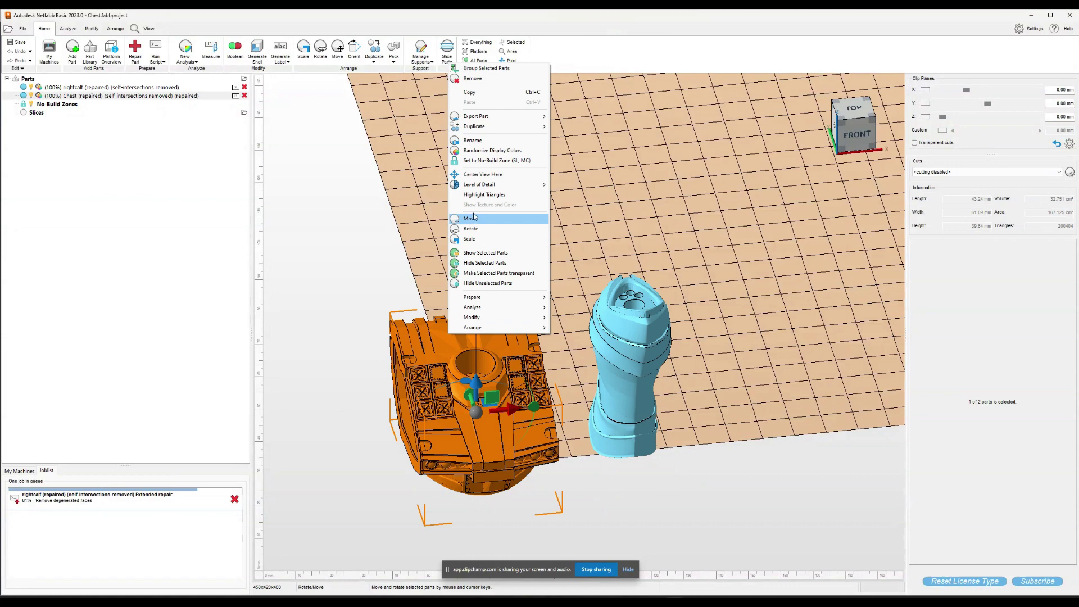
{"action": "mouse_move", "coordinate": [510, 121]}
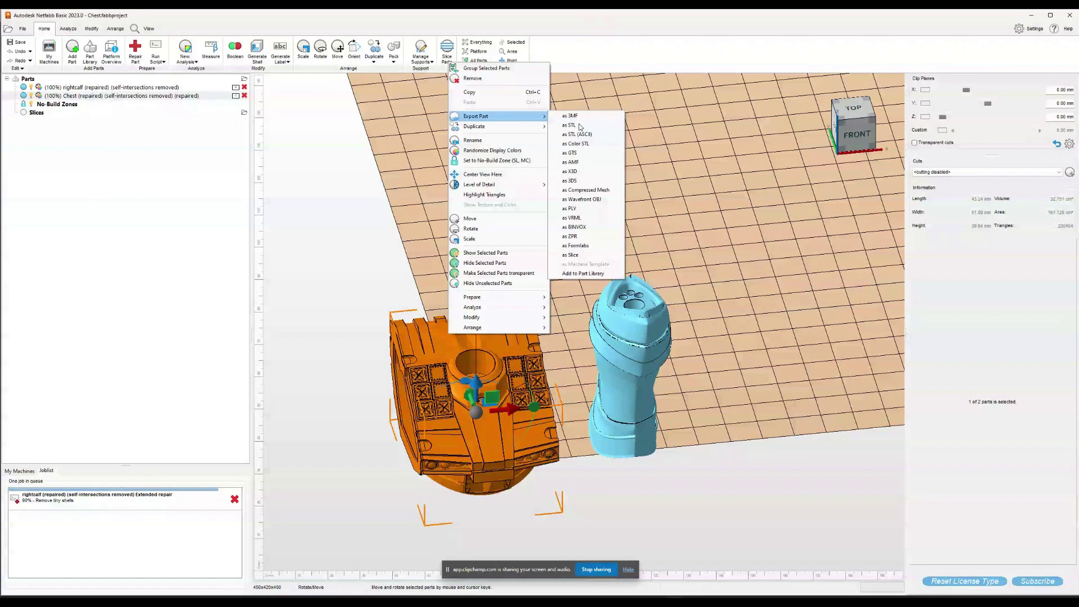
{"action": "left_click", "coordinate": [571, 125]}
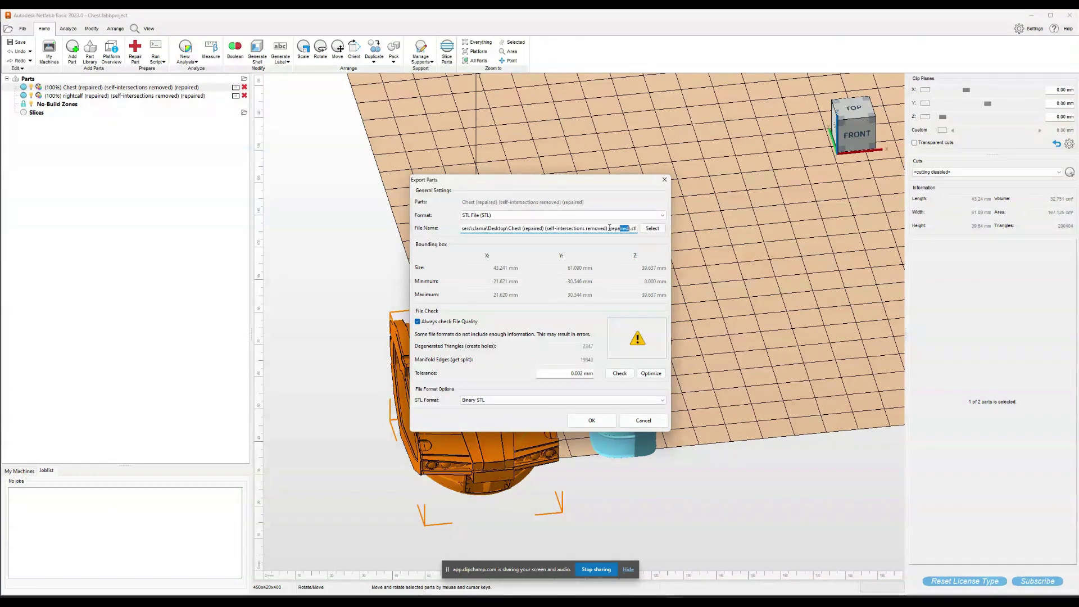
{"action": "left_click", "coordinate": [590, 428]}
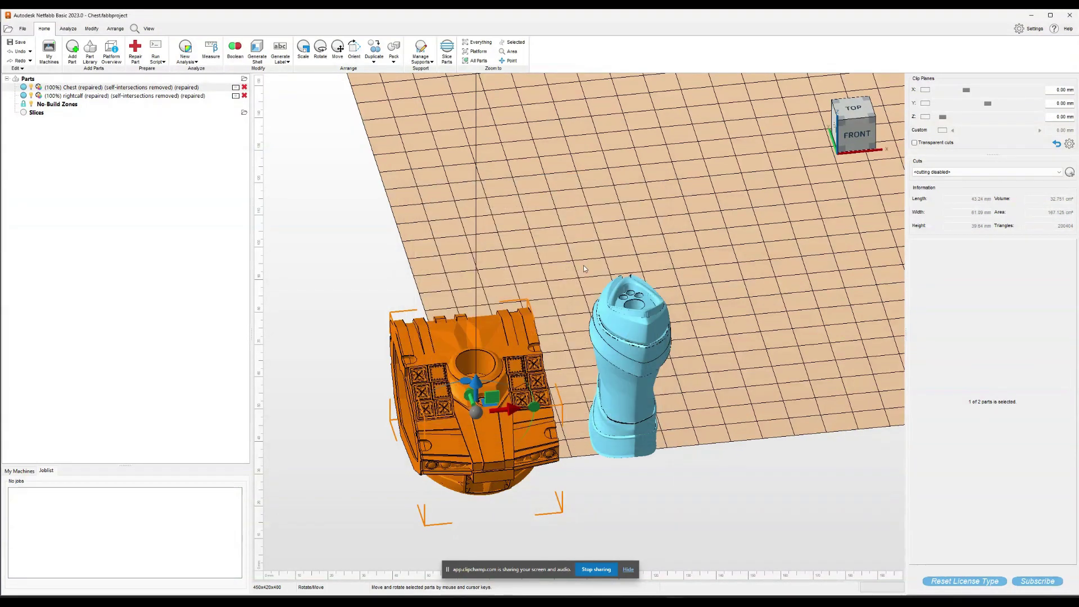
Export the repaired rightcalf part as an STL file
{"action": "left_click", "coordinate": [624, 338]}
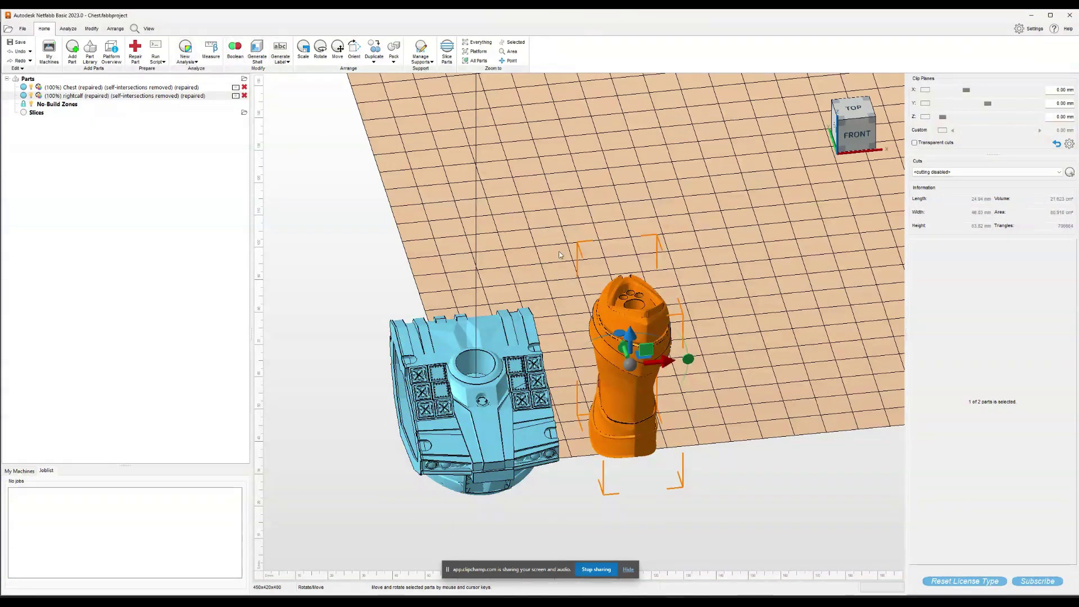
{"action": "right_click", "coordinate": [603, 305]}
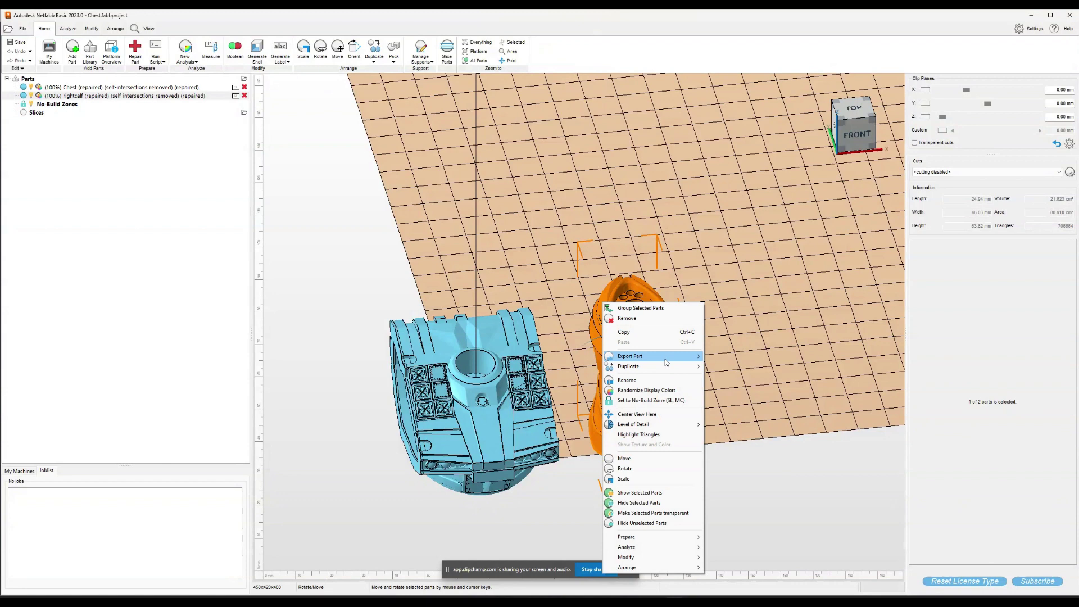
{"action": "mouse_move", "coordinate": [666, 363]}
{"action": "left_click", "coordinate": [750, 363]}
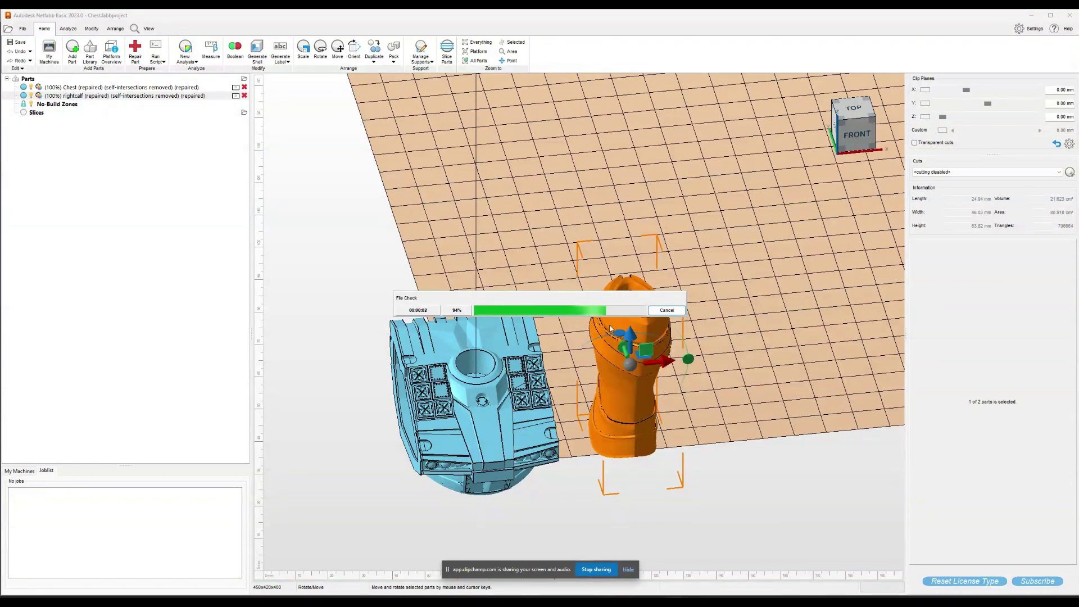
{"action": "left_click", "coordinate": [598, 422]}
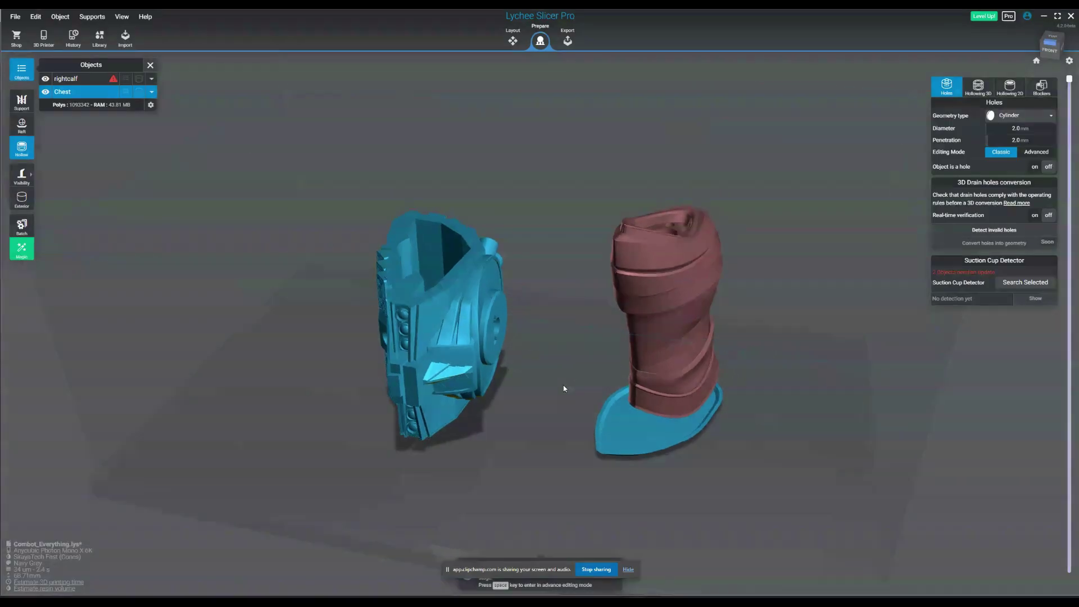
Import the two repaired STL files from the Desktop folder into Lychee Slicer
{"action": "key", "text": "alt+Tab"}
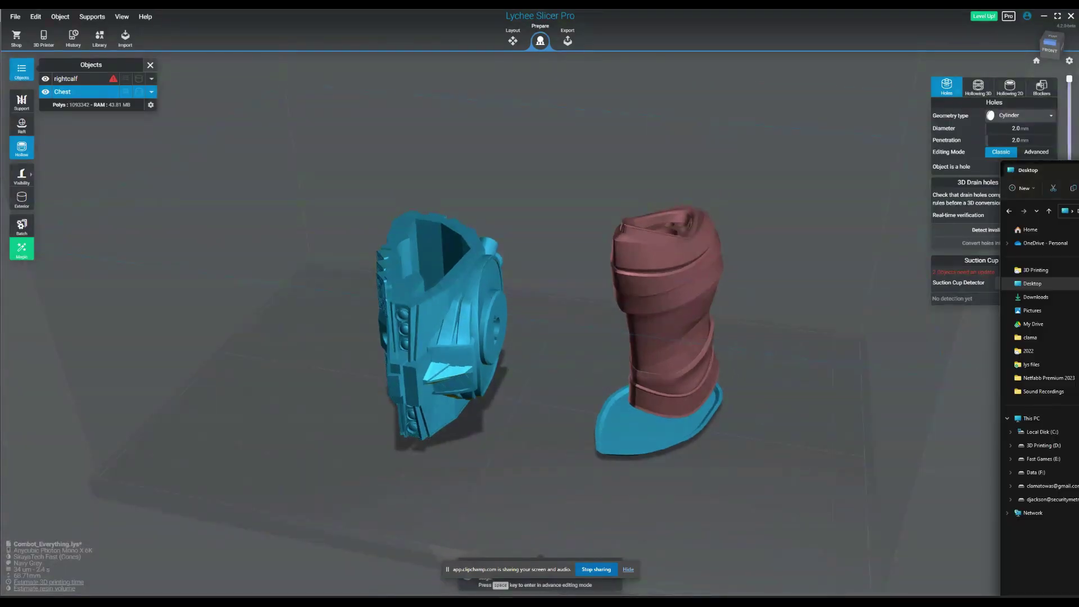
{"action": "left_click_drag", "start_coordinate": [1077, 363], "coordinate": [567, 363]}
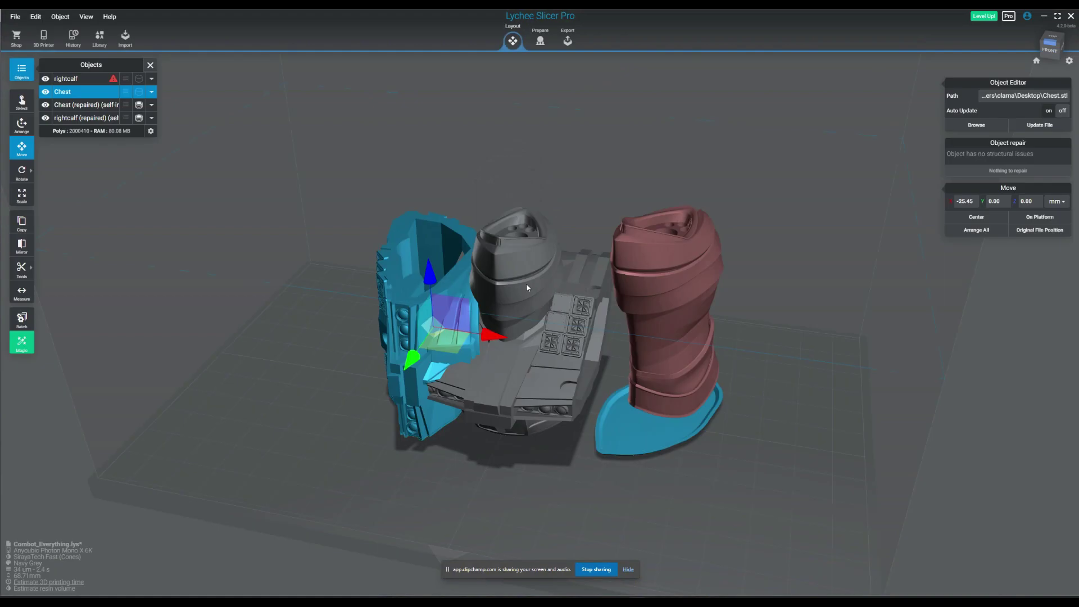
Move the repaired rightcalf to about X -66 mm and shift the original Chest along X, clear of the repaired Chest
{"action": "left_click", "coordinate": [527, 284]}
{"action": "left_click_drag", "start_coordinate": [566, 317], "coordinate": [347, 305]}
{"action": "left_click", "coordinate": [548, 336]}
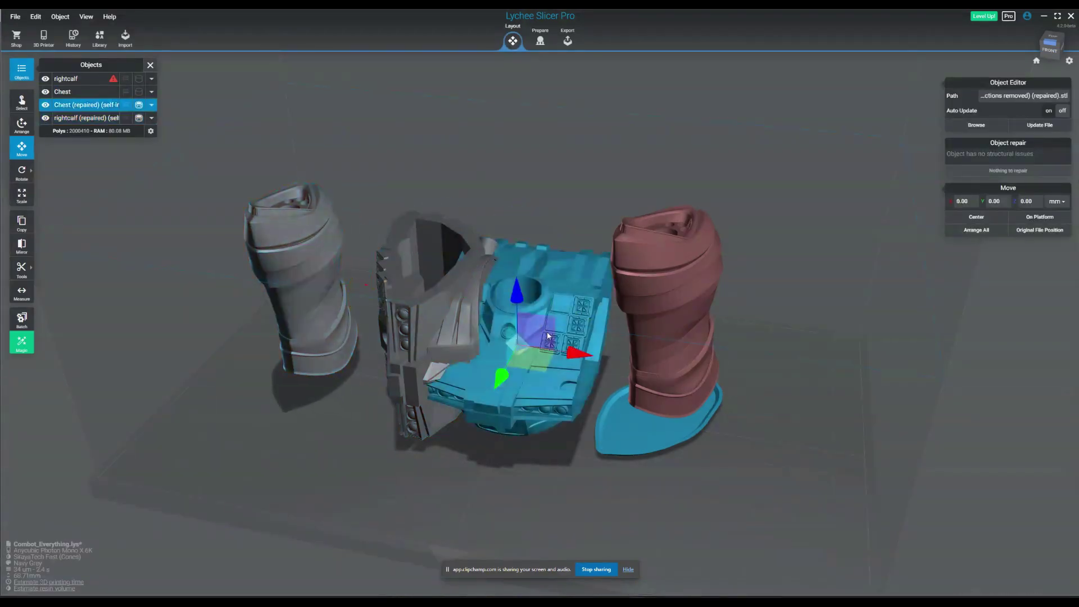
{"action": "right_click_drag", "start_coordinate": [549, 335], "coordinate": [479, 333]}
{"action": "left_click", "coordinate": [472, 333]}
{"action": "left_click_drag", "start_coordinate": [458, 337], "coordinate": [374, 336]}
Rotate the repaired Chest so that it stands in the same orientation as the original Chest
{"action": "left_click", "coordinate": [506, 342]}
{"action": "right_click_drag", "start_coordinate": [506, 342], "coordinate": [535, 325]}
{"action": "key", "text": "r"}
{"action": "left_click_drag", "start_coordinate": [535, 299], "coordinate": [422, 316]}
{"action": "right_click_drag", "start_coordinate": [615, 231], "coordinate": [527, 261]}
{"action": "key", "text": "m"}
Hollow the repaired Chest and repaired rightcalf together in 3D with a wall thickness of 1.8 mm
{"action": "left_click", "coordinate": [332, 264]}
{"action": "left_click", "coordinate": [318, 255]}
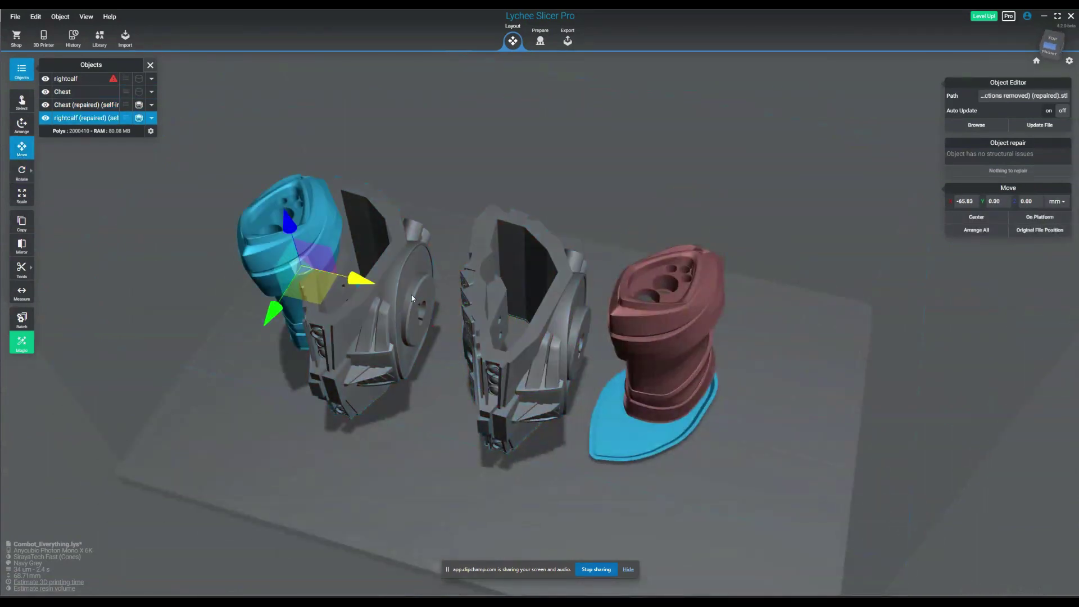
{"action": "left_click", "coordinate": [528, 327], "text": "ctrl"}
{"action": "left_click", "coordinate": [540, 41]}
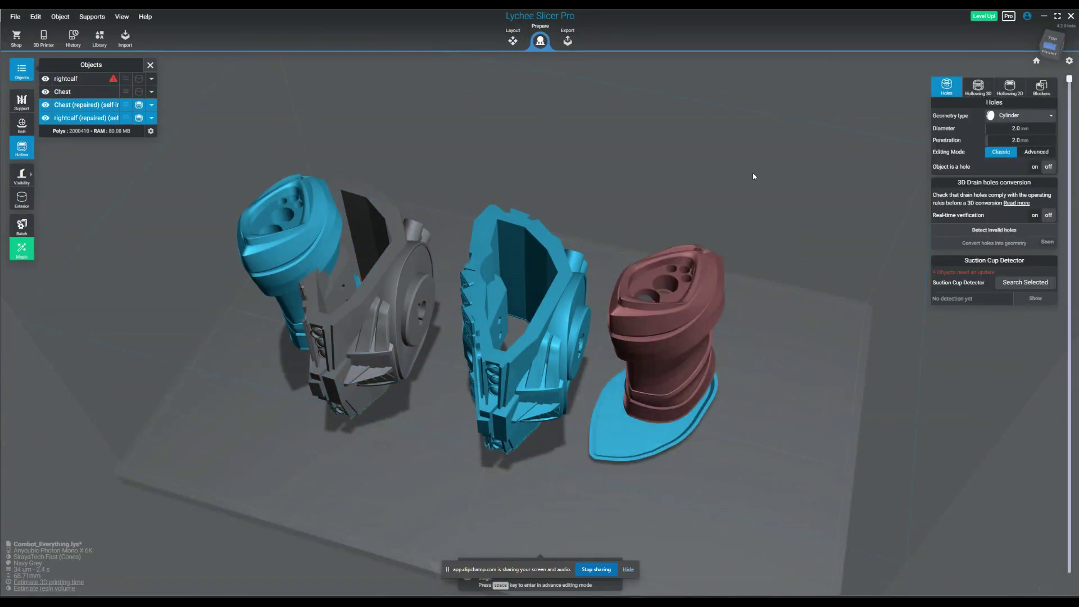
{"action": "left_click", "coordinate": [979, 87]}
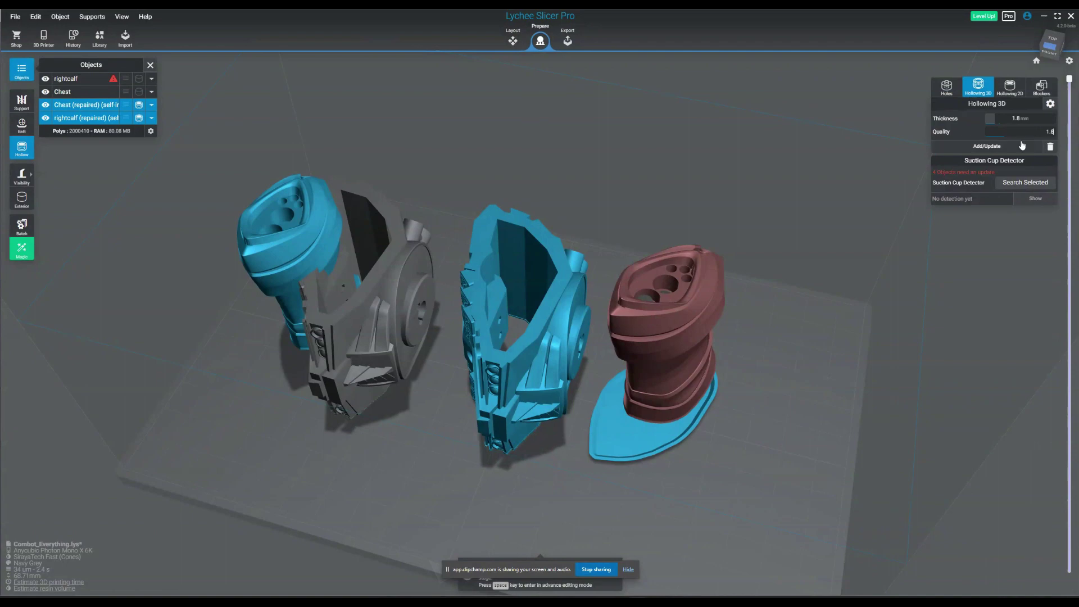
{"action": "left_click", "coordinate": [1002, 147]}
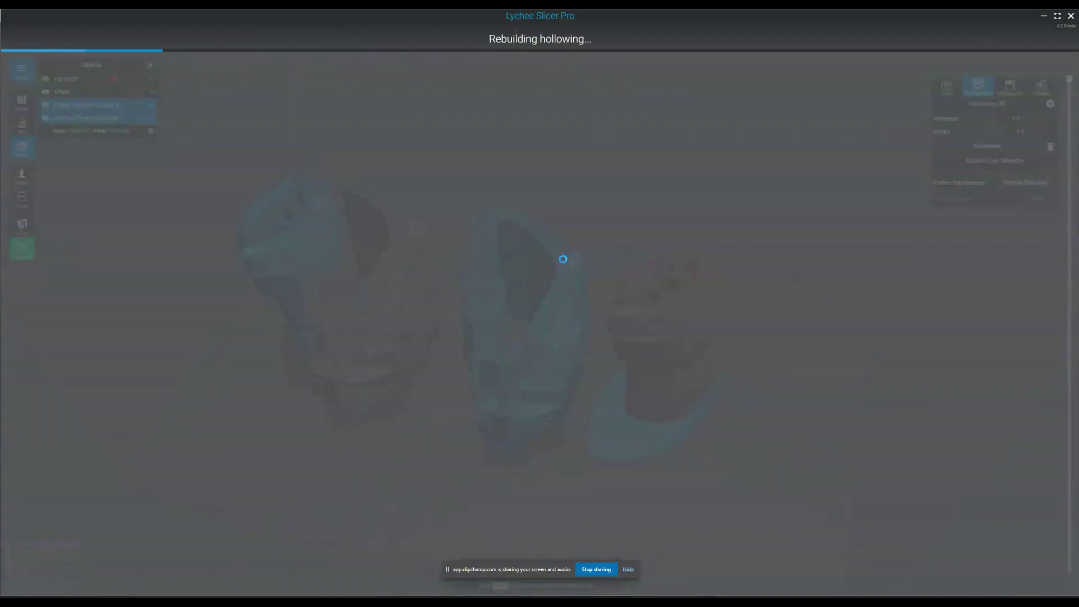
Move the original Chest along X to about -36 mm, placing it directly beside the repaired Chest
{"action": "middle_click_drag", "start_coordinate": [640, 196], "coordinate": [677, 200]}
{"action": "left_click", "coordinate": [449, 297]}
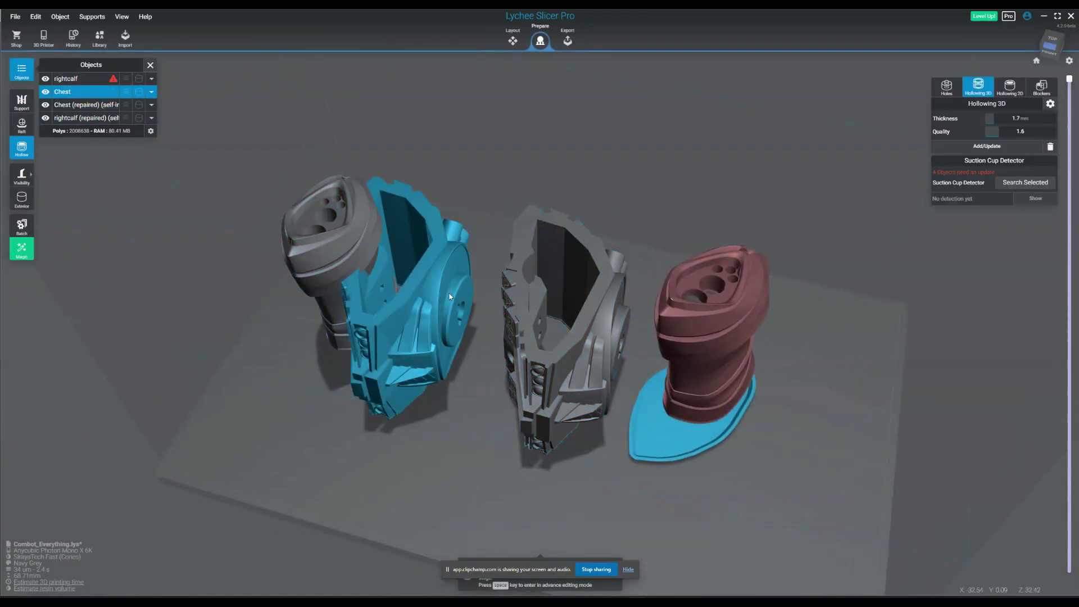
{"action": "left_click", "coordinate": [512, 41]}
{"action": "left_click_drag", "start_coordinate": [454, 319], "coordinate": [497, 331]}
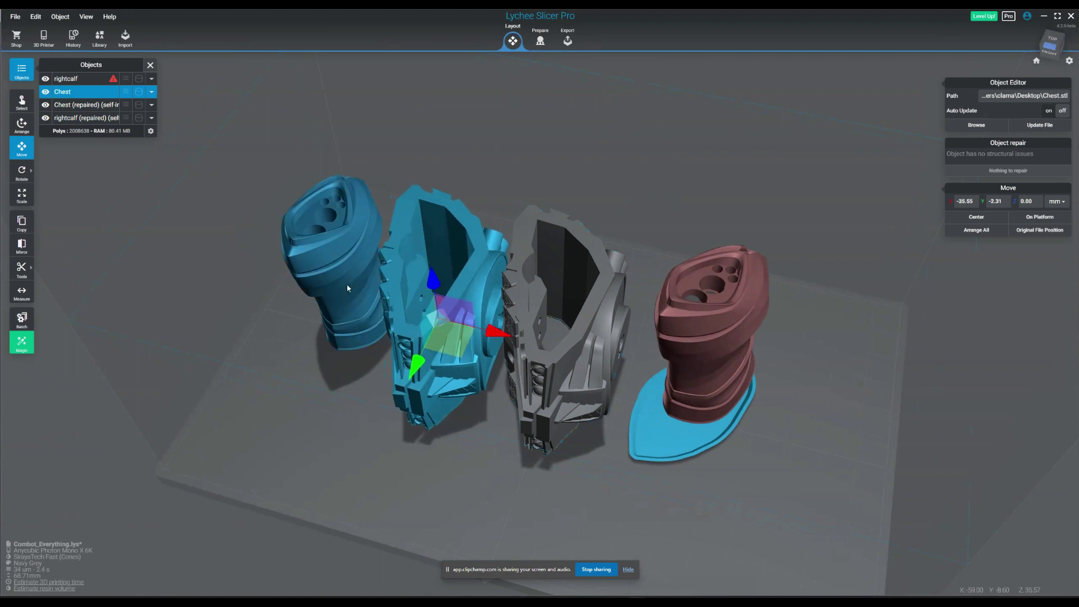
Move the repaired rightcalf across the build plate to the free side of the original rightcalf
{"action": "left_click", "coordinate": [348, 286]}
{"action": "left_click_drag", "start_coordinate": [398, 287], "coordinate": [379, 283]}
{"action": "middle_click_drag", "start_coordinate": [573, 183], "coordinate": [576, 206]}
{"action": "left_click_drag", "start_coordinate": [377, 299], "coordinate": [877, 440]}
Rotate the original rightcalf about its vertical axis so that it faces the same way as the repaired rightcalf
{"action": "middle_click_drag", "start_coordinate": [771, 271], "coordinate": [711, 272]}
{"action": "left_click", "coordinate": [663, 321]}
{"action": "key", "text": "r"}
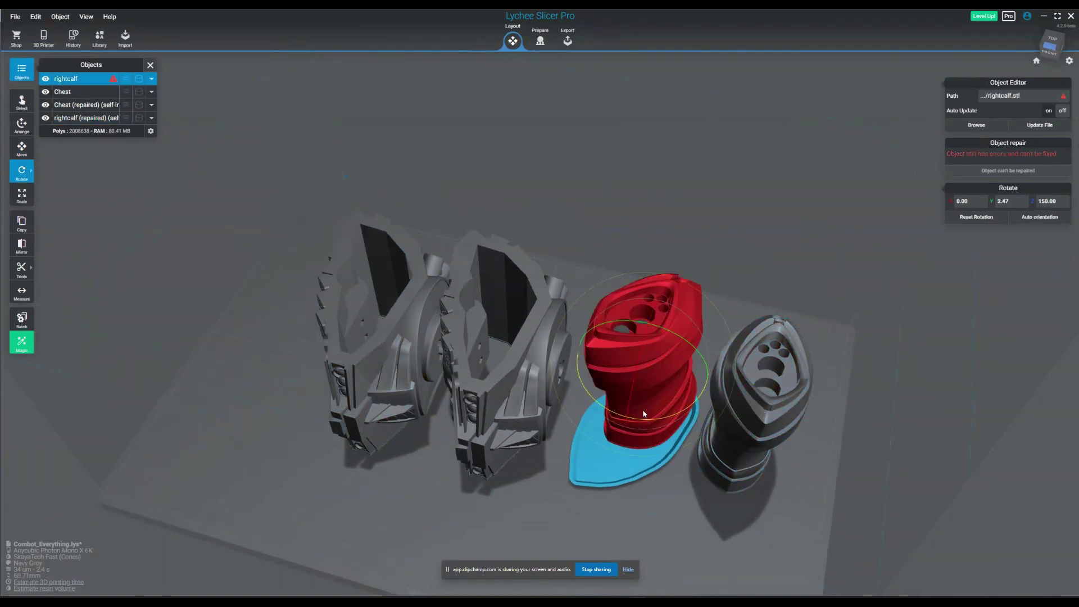
{"action": "left_click_drag", "start_coordinate": [643, 414], "coordinate": [689, 423]}
{"action": "left_click", "coordinate": [669, 269]}
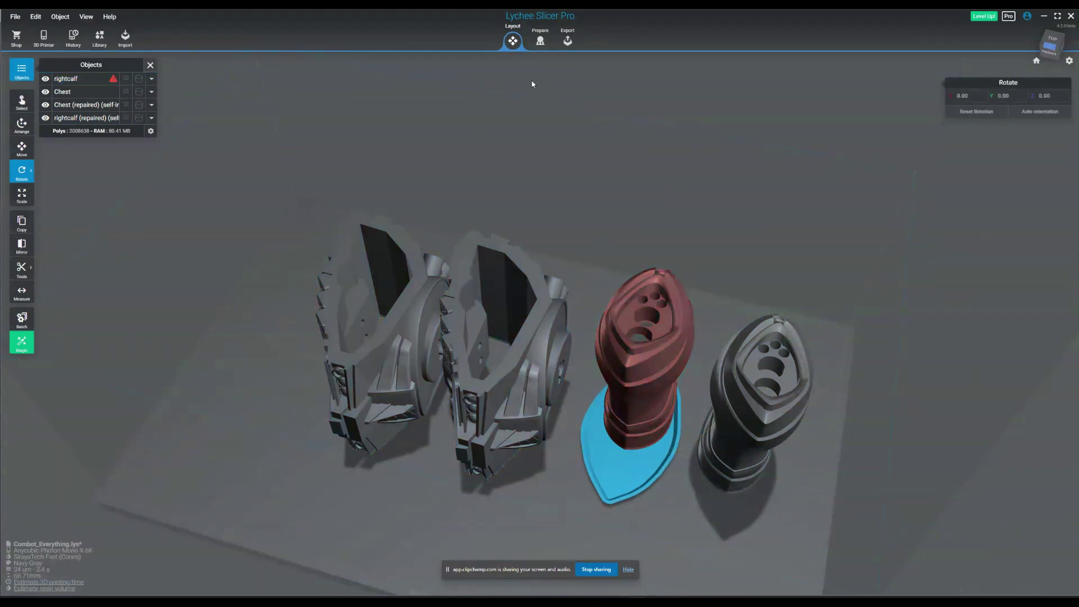
Section all four parts at about mid-height in the preparation view and compare the original and repaired hollow walls
{"action": "left_click", "coordinate": [540, 41]}
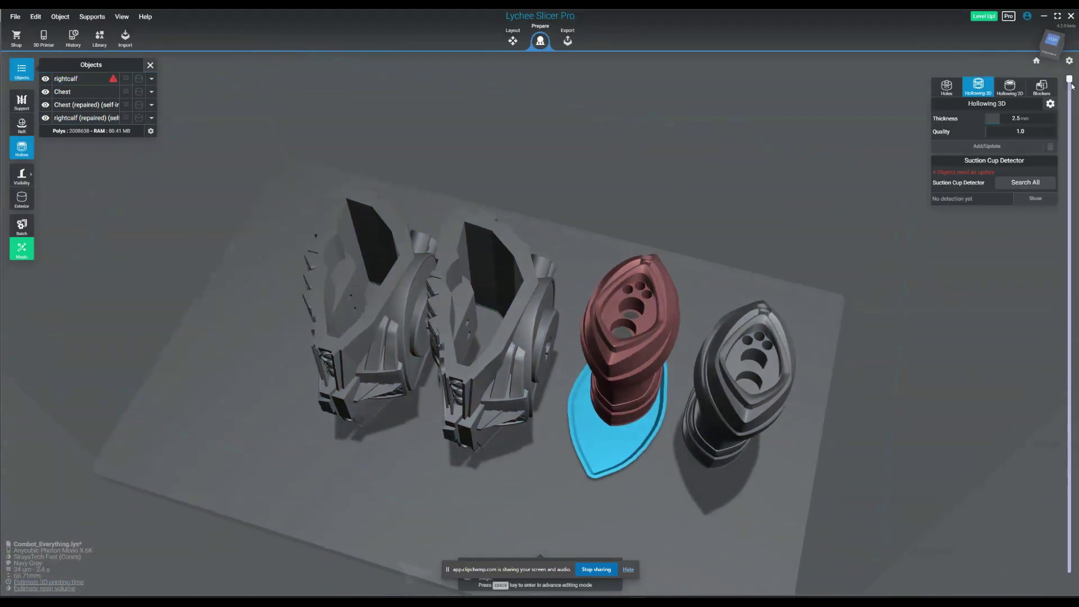
{"action": "left_click_drag", "start_coordinate": [1070, 82], "coordinate": [1042, 344]}
{"action": "scroll", "coordinate": [697, 207], "scroll_direction": "up", "scroll_amount": 2}
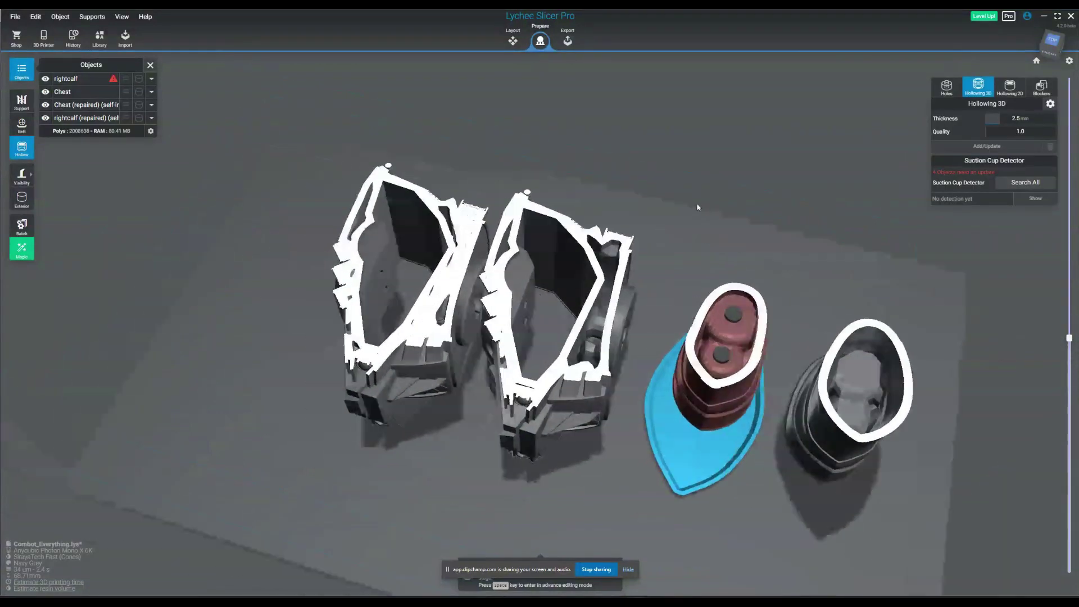
{"action": "scroll", "coordinate": [697, 207], "scroll_direction": "up", "scroll_amount": 2}
{"action": "left_click", "coordinate": [629, 293]}
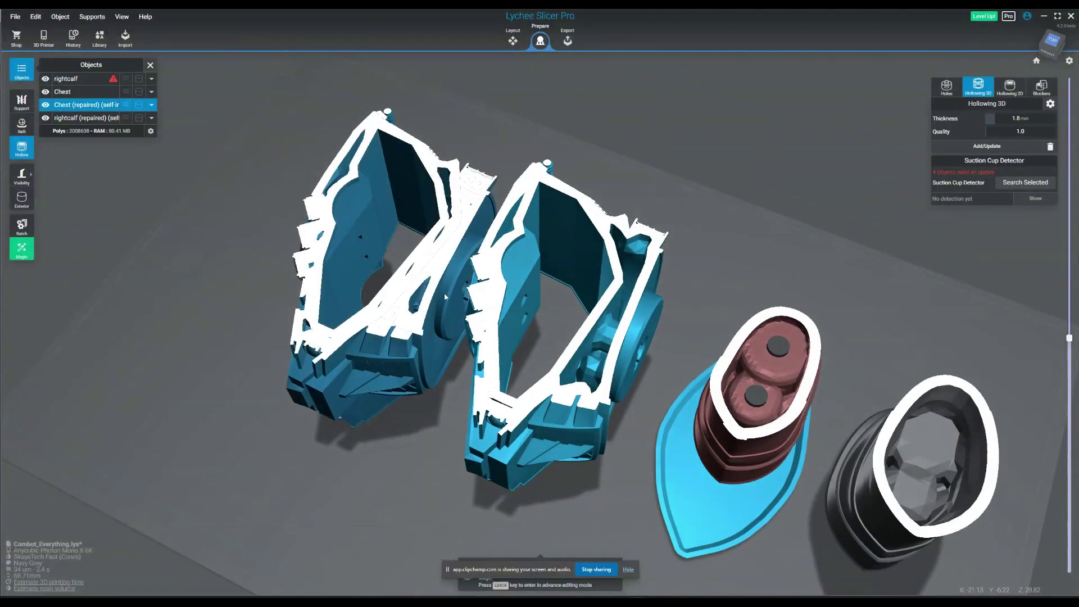
{"action": "mouse_move", "coordinate": [733, 208]}
{"action": "right_mouse_down"}
{"action": "mouse_move", "coordinate": [747, 241]}
{"action": "mouse_move", "coordinate": [734, 207]}
{"action": "right_mouse_up"}
{"action": "middle_click_drag", "start_coordinate": [901, 271], "coordinate": [791, 225]}
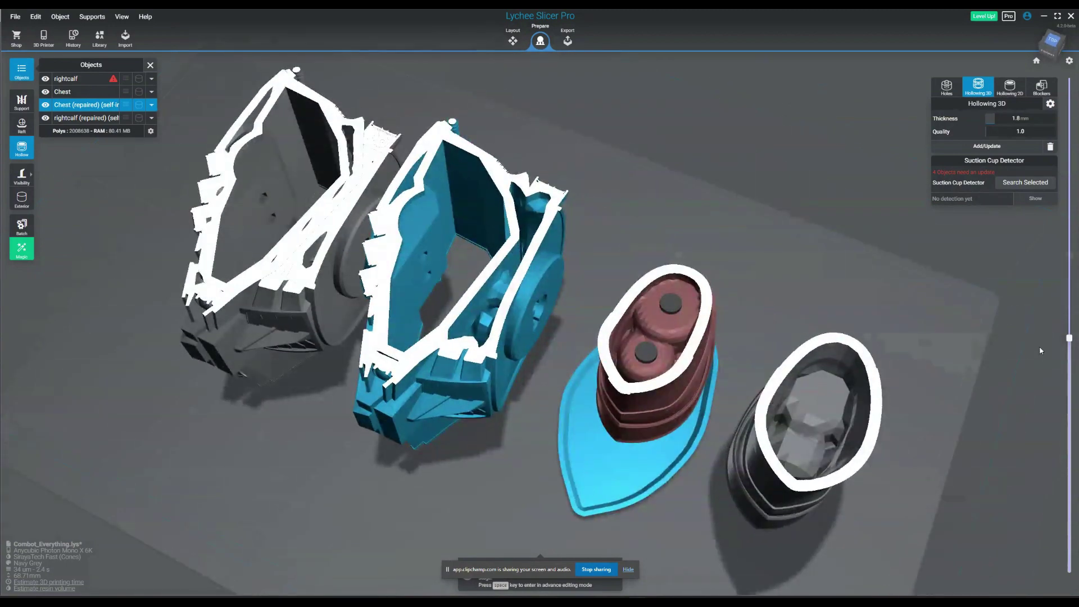
Section the parts through the calves' upper ends and through the lower third, comparing the interiors of the two Chests
{"action": "left_click_drag", "start_coordinate": [1069, 338], "coordinate": [1069, 200]}
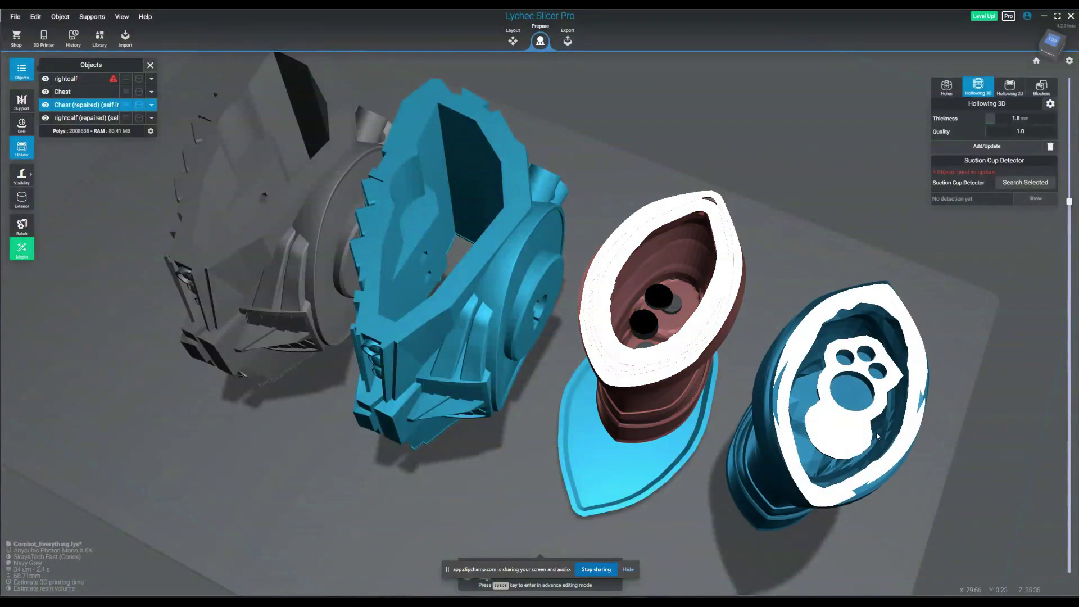
{"action": "left_click_drag", "start_coordinate": [1068, 211], "coordinate": [1069, 433]}
{"action": "scroll", "coordinate": [416, 328], "scroll_direction": "up", "scroll_amount": 5}
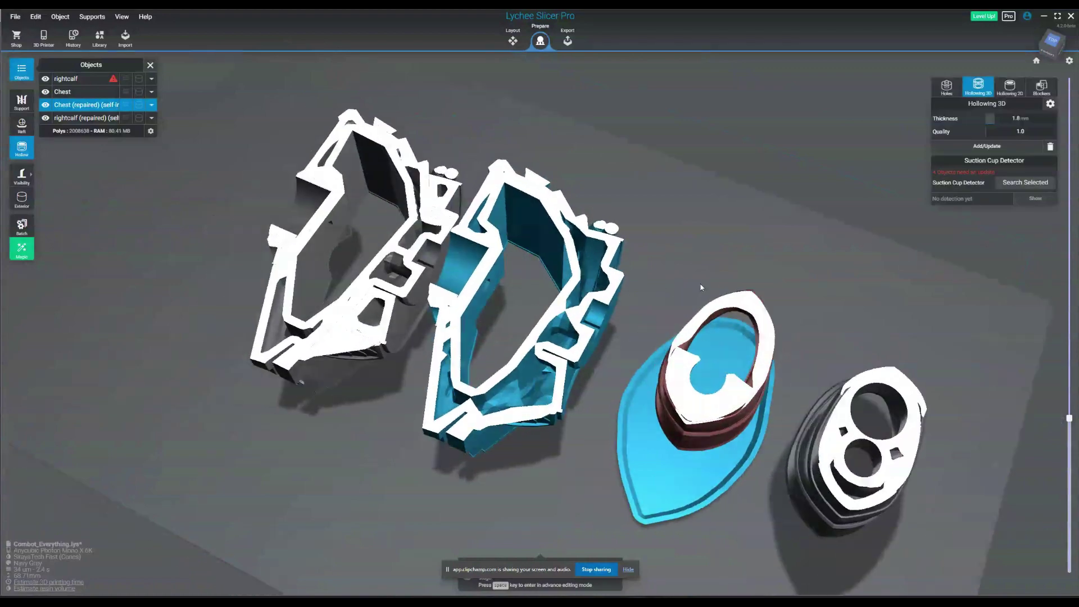
{"action": "right_click_drag", "start_coordinate": [638, 405], "coordinate": [646, 435]}
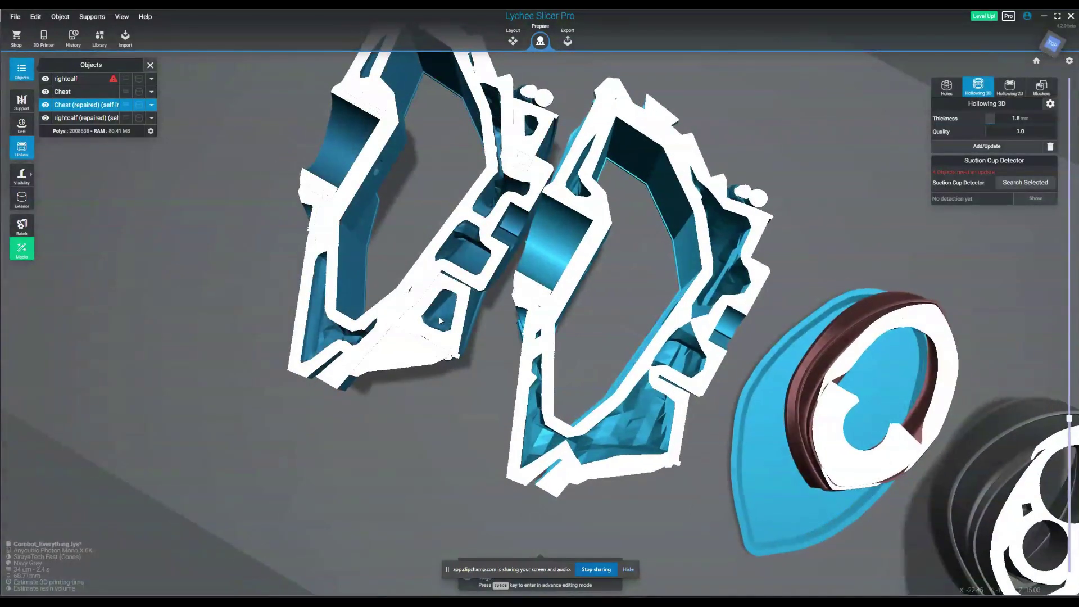
{"action": "scroll", "coordinate": [337, 313], "scroll_direction": "up", "scroll_amount": 5}
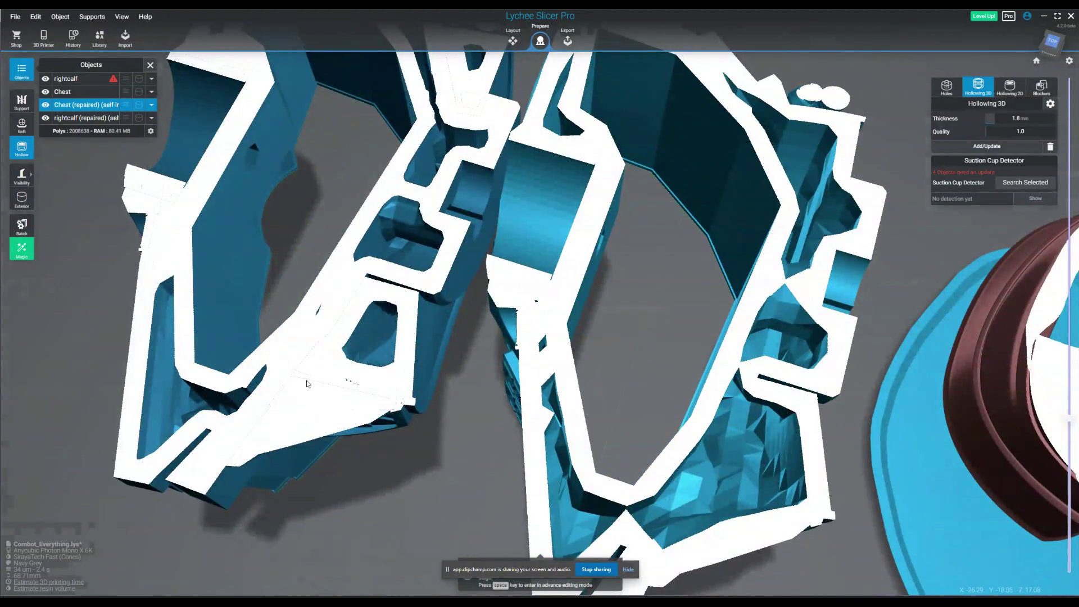
{"action": "left_click_drag", "start_coordinate": [313, 341], "coordinate": [527, 442]}
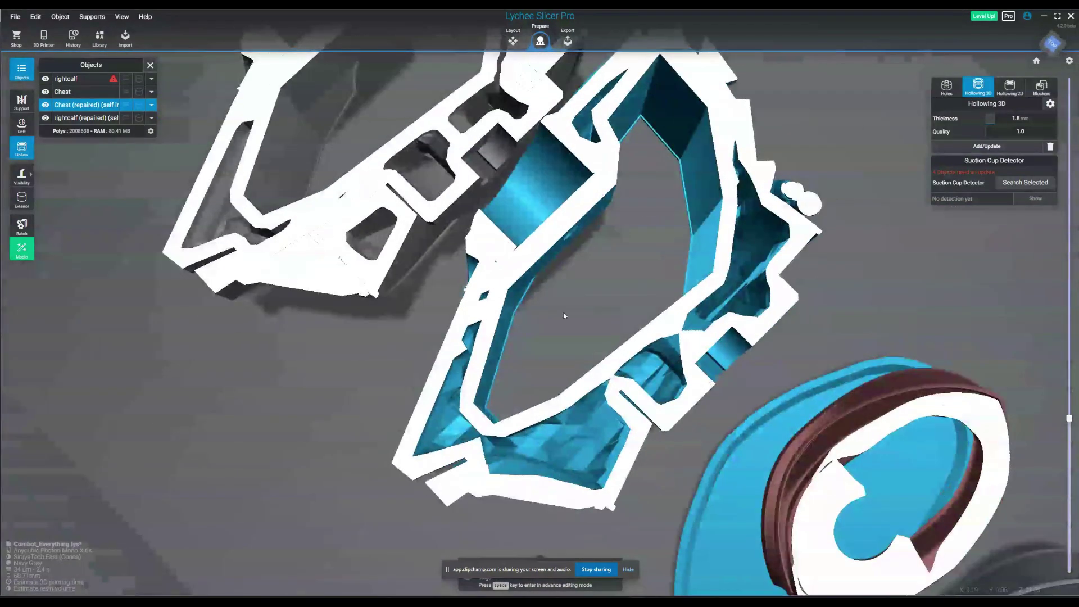
{"action": "left_click_drag", "start_coordinate": [564, 315], "coordinate": [615, 284]}
{"action": "scroll", "coordinate": [615, 284], "scroll_direction": "down", "scroll_amount": 2}
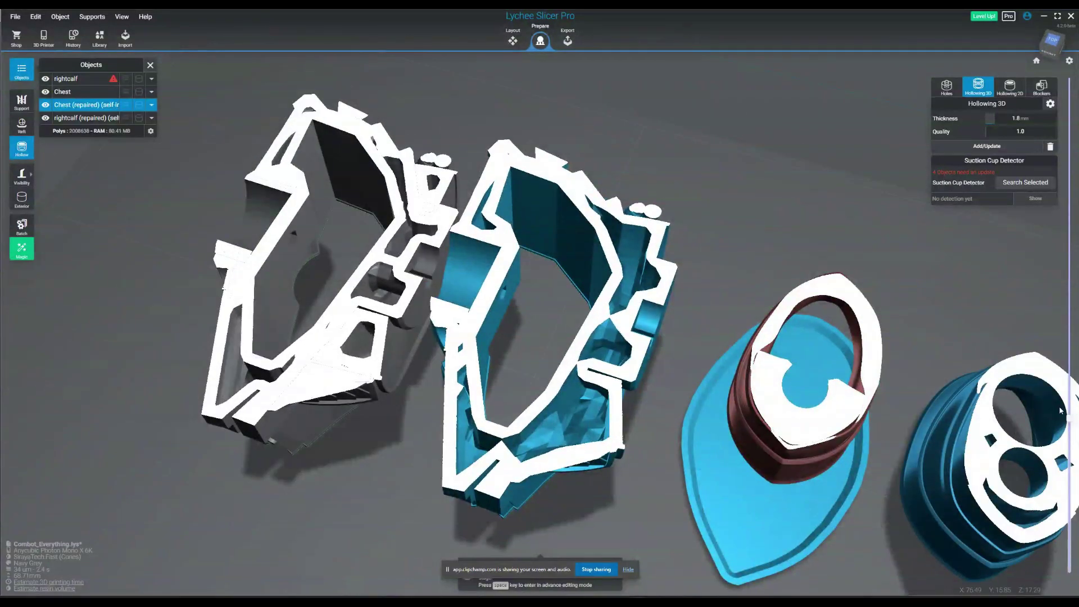
Lower the section plane close to the base and examine the Chest walls from several angles
{"action": "left_click_drag", "start_coordinate": [1069, 418], "coordinate": [1023, 504]}
{"action": "left_click_drag", "start_coordinate": [495, 444], "coordinate": [472, 396]}
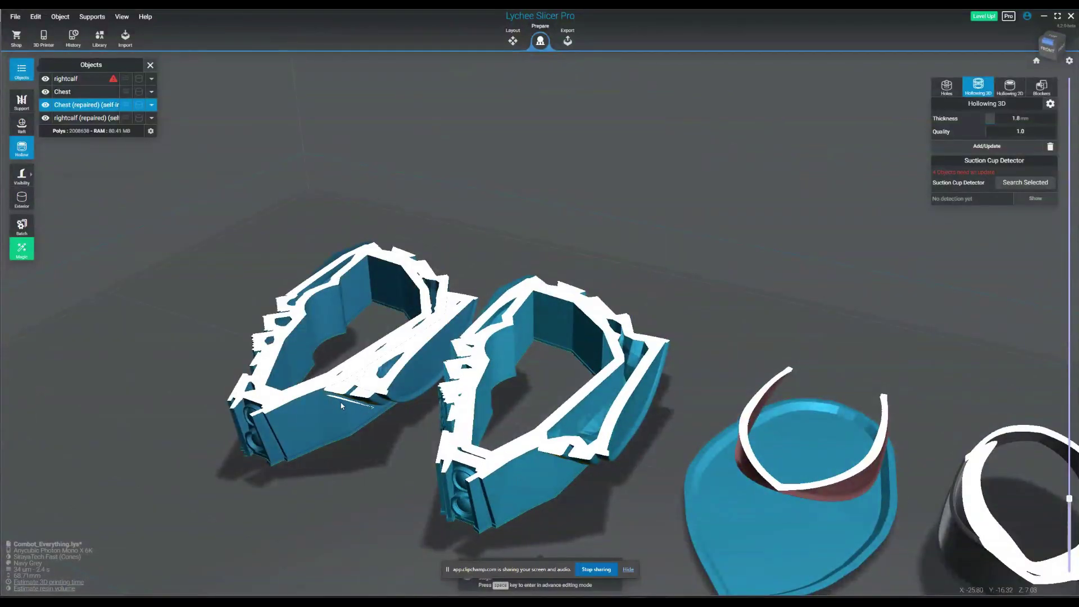
{"action": "left_click_drag", "start_coordinate": [340, 402], "coordinate": [369, 447]}
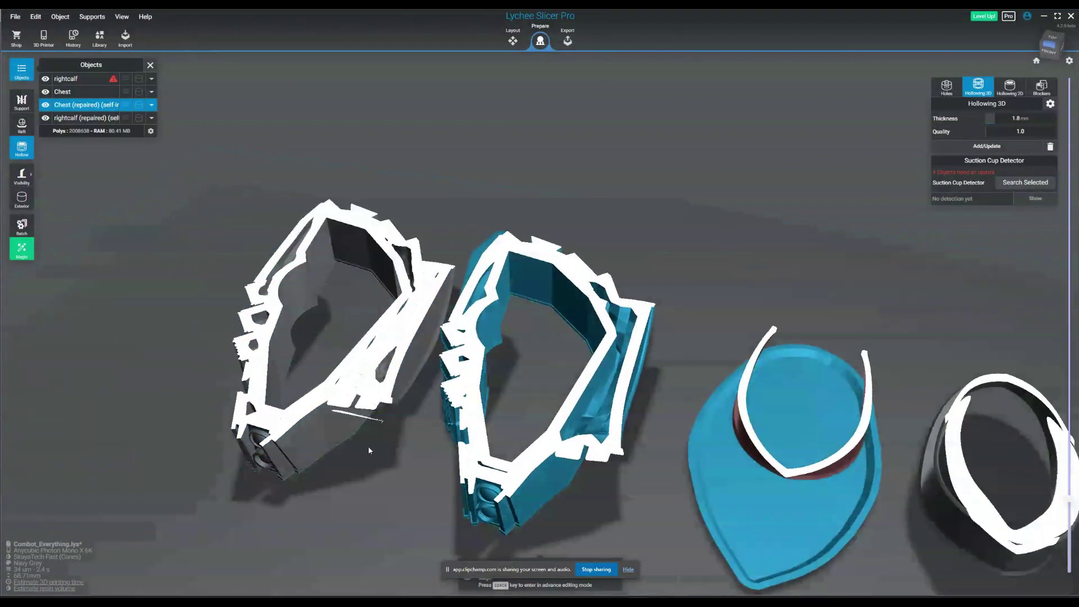
{"action": "left_click_drag", "start_coordinate": [911, 472], "coordinate": [891, 433]}
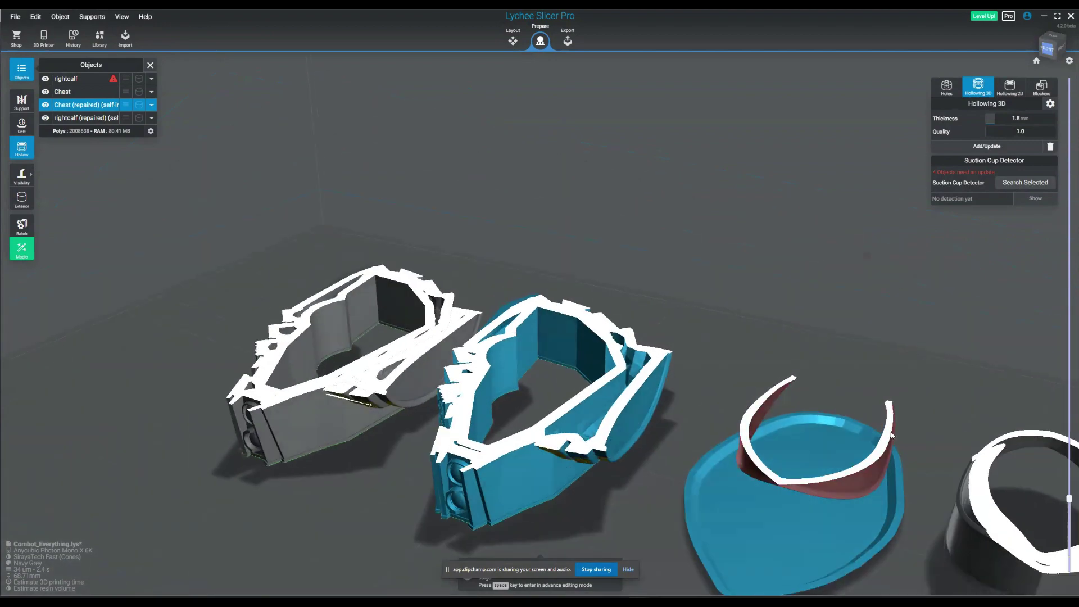
Compare the calf and Chest cross-sections through the upper half, and raise the section plane back above the models
{"action": "left_click_drag", "start_coordinate": [1070, 500], "coordinate": [1069, 215]}
{"action": "left_click_drag", "start_coordinate": [748, 169], "coordinate": [713, 234]}
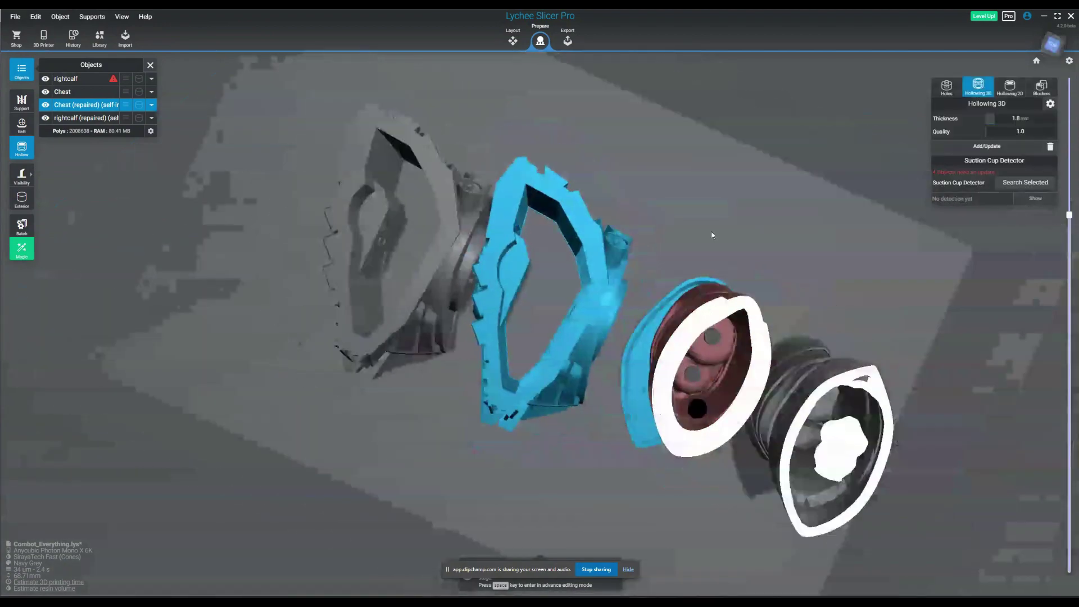
{"action": "left_click_drag", "start_coordinate": [1070, 215], "coordinate": [1070, 301]}
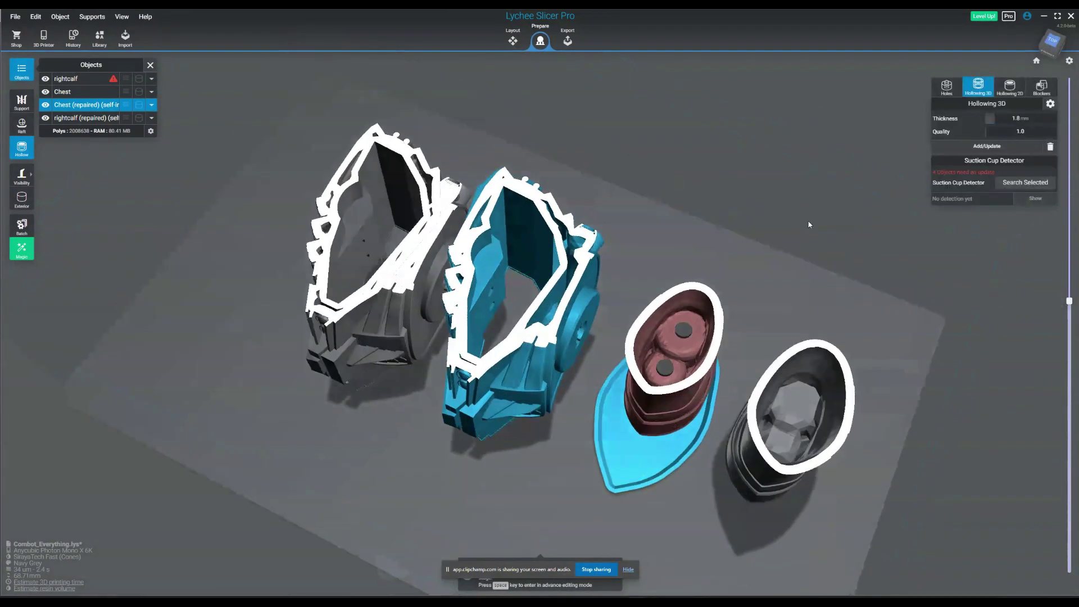
{"action": "left_click_drag", "start_coordinate": [809, 223], "coordinate": [768, 233]}
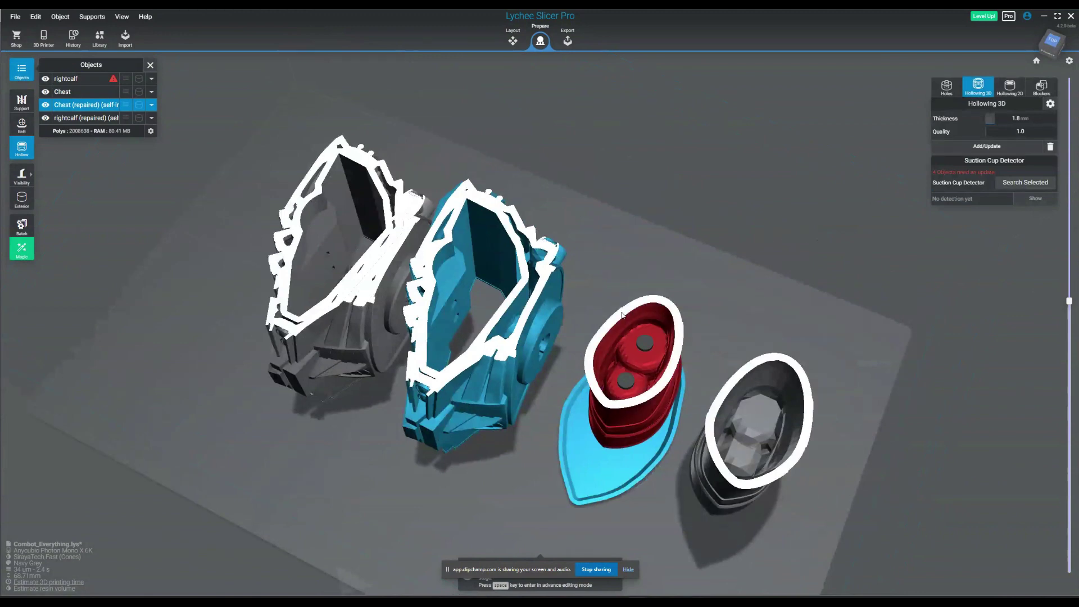
{"action": "scroll", "coordinate": [663, 221], "scroll_direction": "up", "scroll_amount": 3}
{"action": "right_click_drag", "start_coordinate": [663, 222], "coordinate": [708, 249]}
{"action": "left_click_drag", "start_coordinate": [1070, 302], "coordinate": [1069, 84]}
{"action": "left_click_drag", "start_coordinate": [781, 216], "coordinate": [731, 185]}
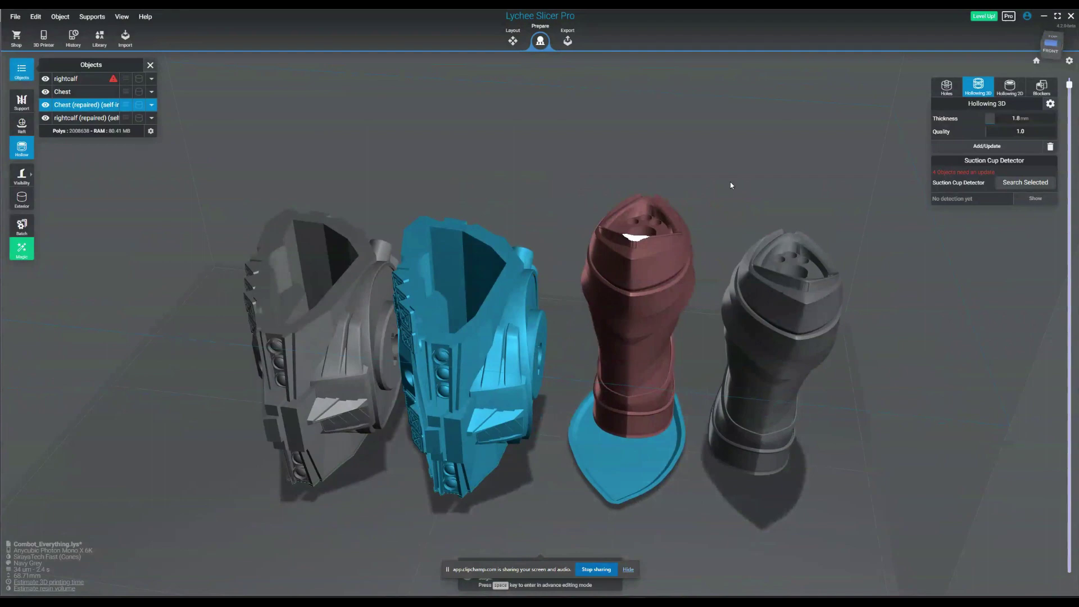